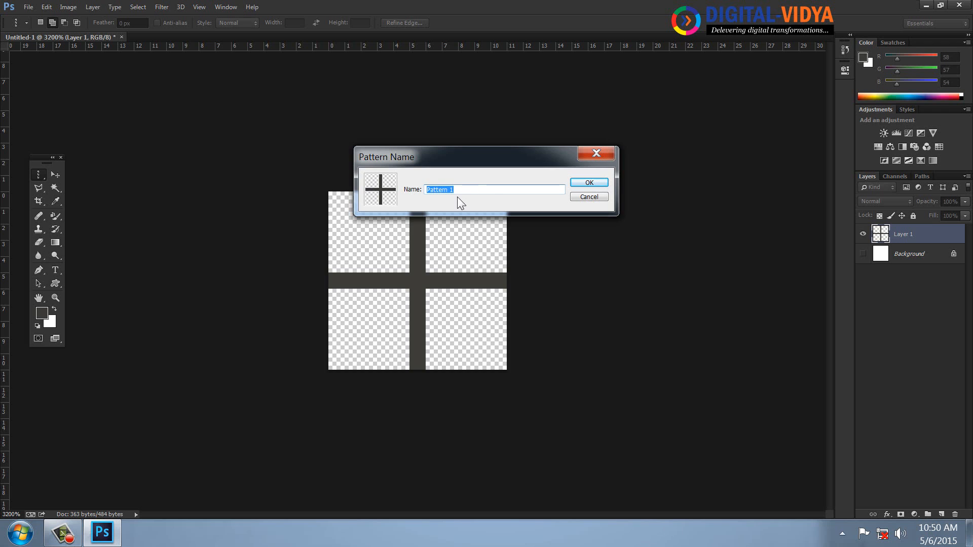
Dismiss the pattern naming dialog and close the cross tile document without saving
left_click(589, 197)
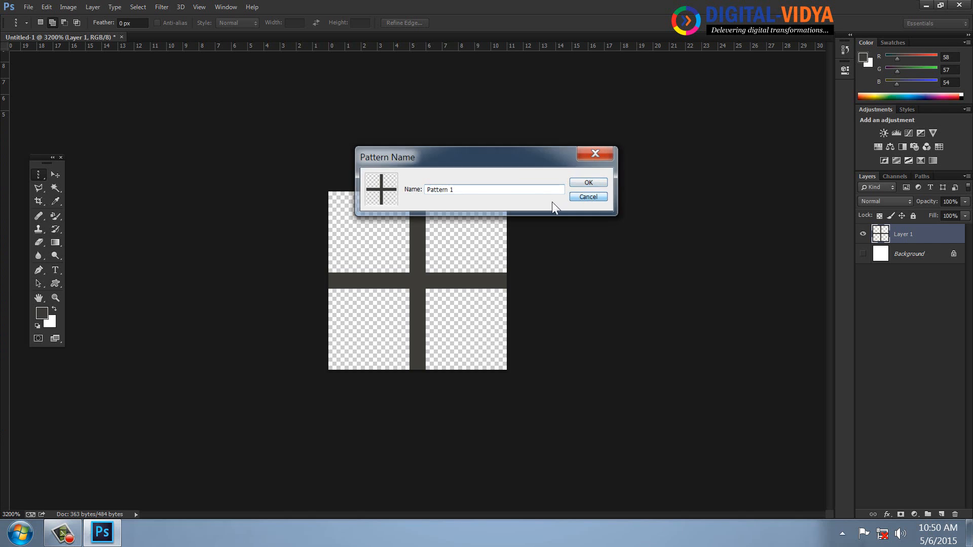
left_click(122, 38)
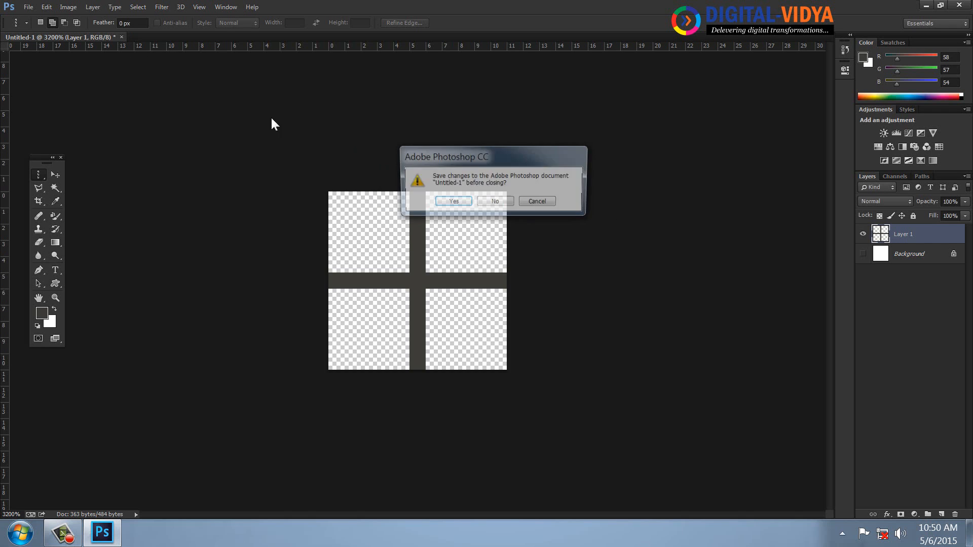
left_click(487, 202)
Create a 900×300 test document, then close it again
key("ctrl+n")
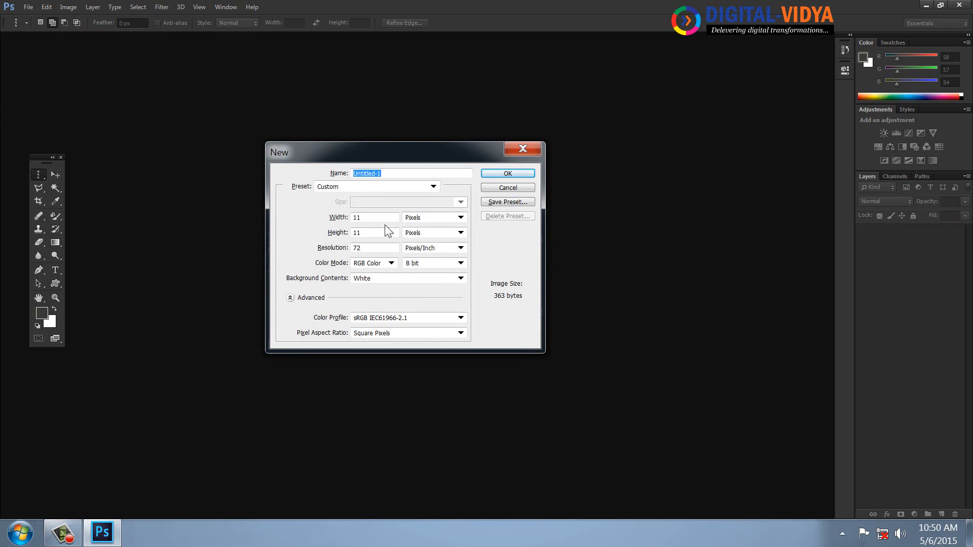
left_click(319, 219)
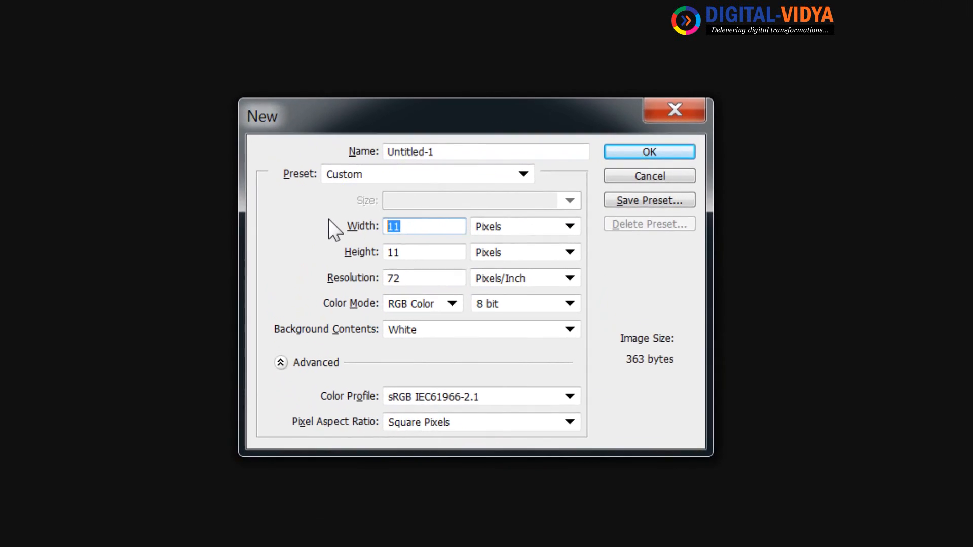
type("9000")
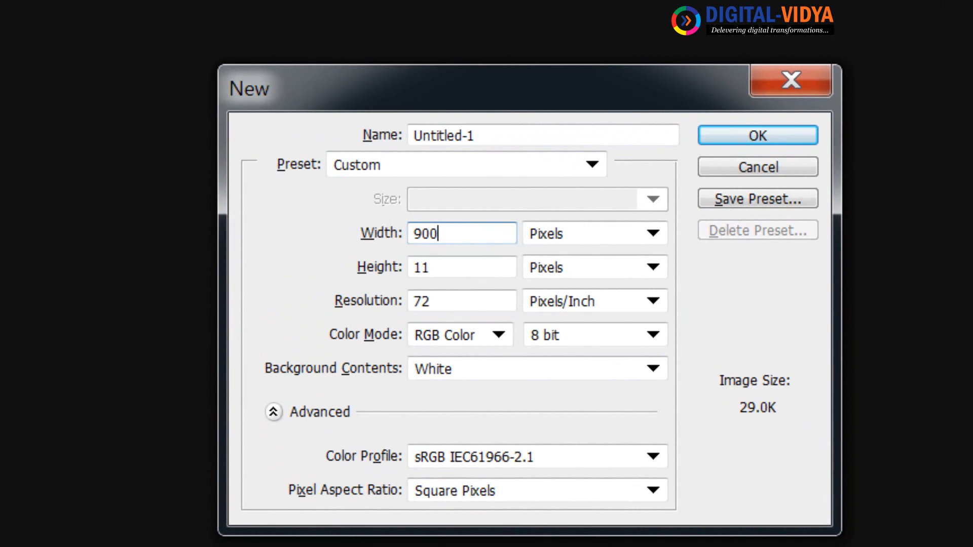
key("BackSpace")
key("Tab")
key("Tab")
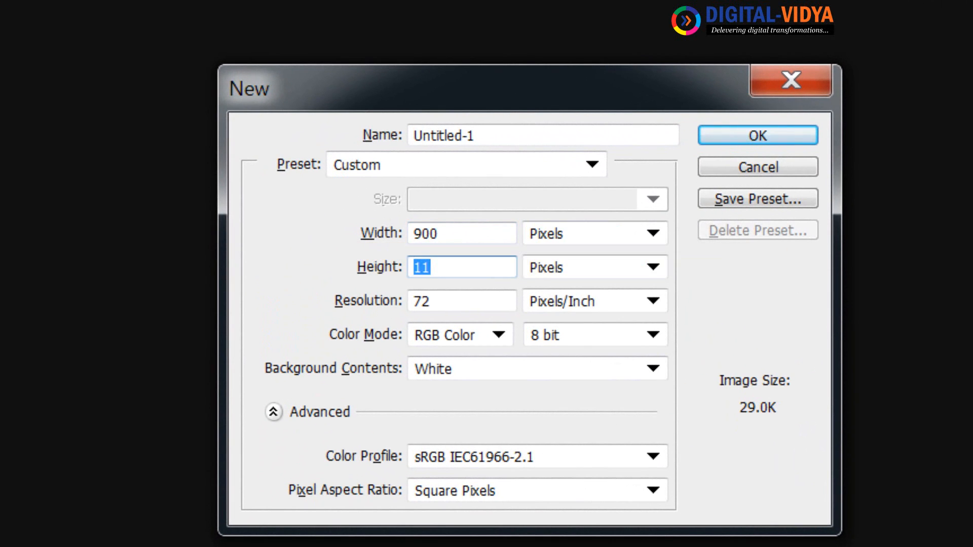
type("300")
key("Return")
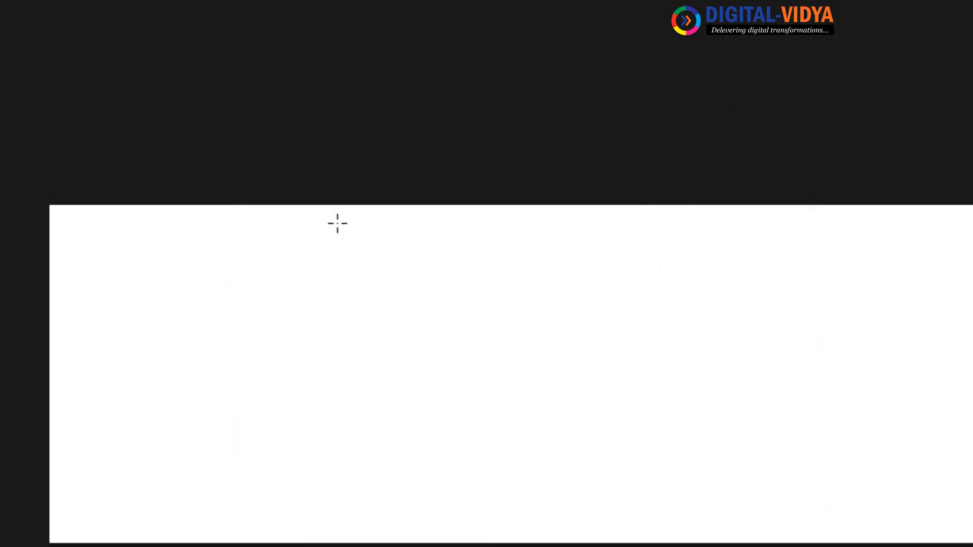
key("u")
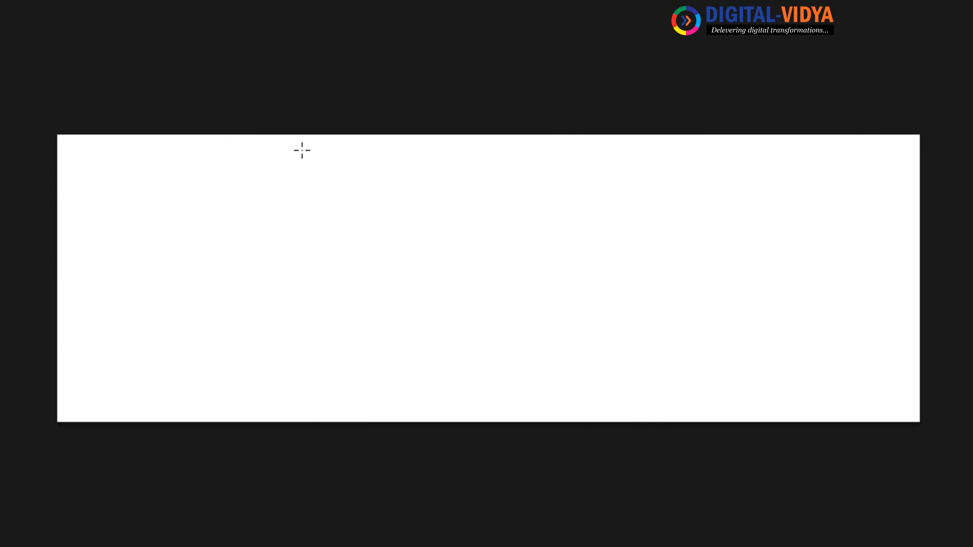
key("v")
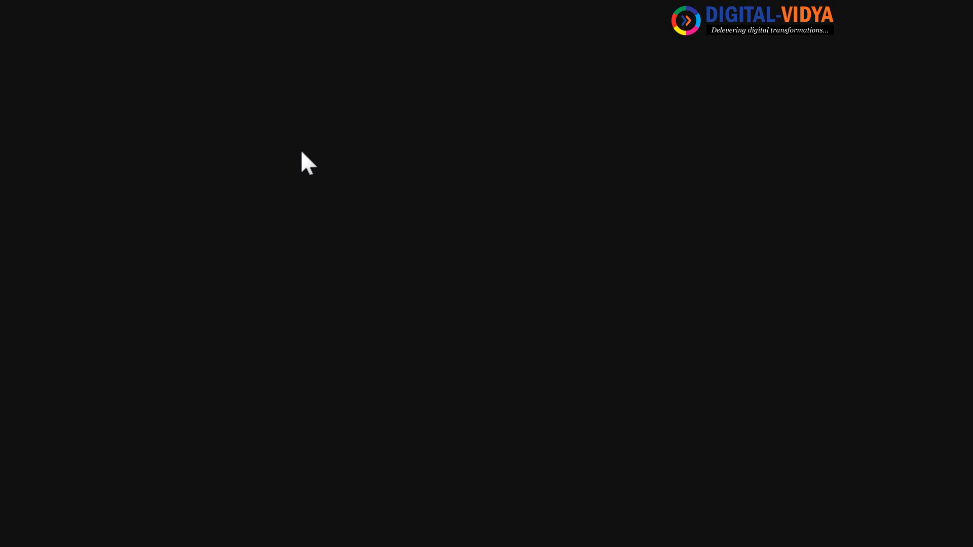
Create a new 1600×300 document
key("ctrl+n")
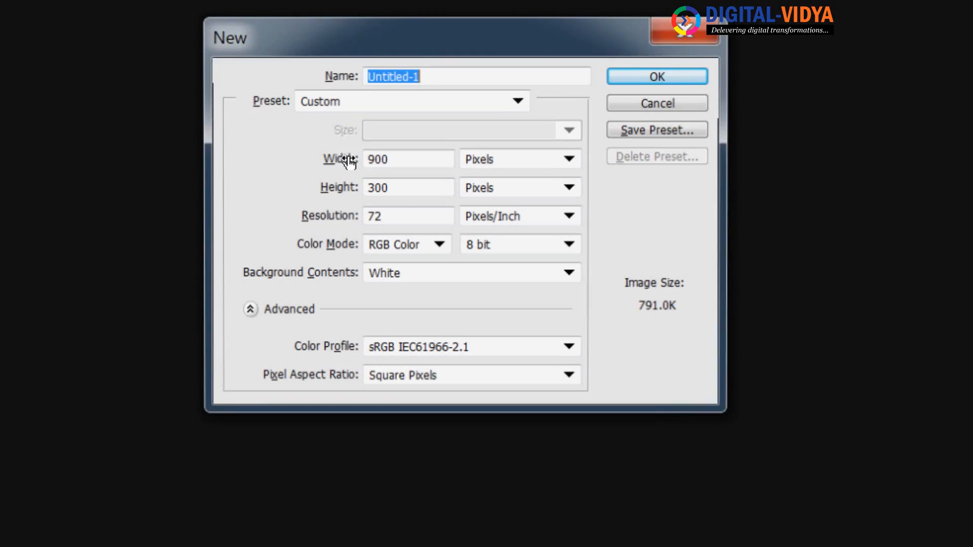
double_click(411, 161)
type("1")
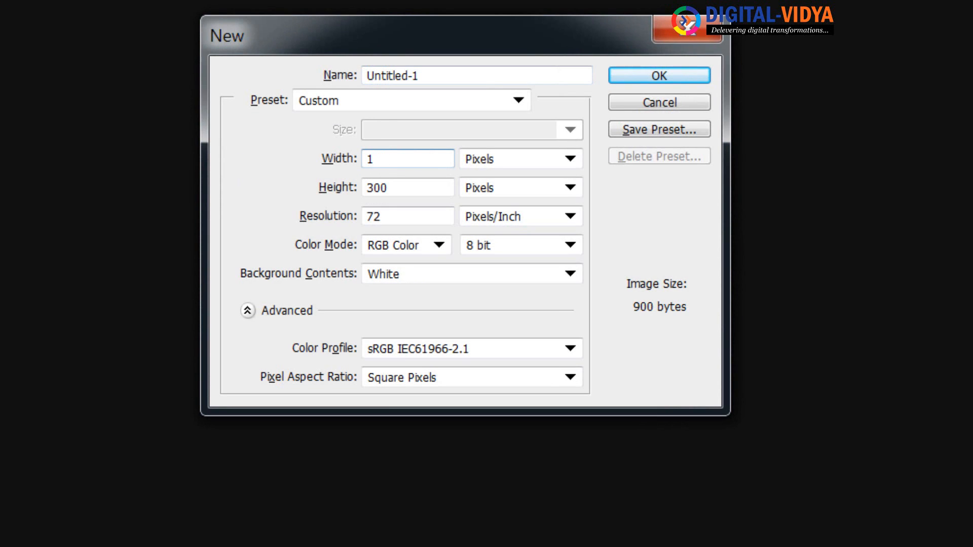
type("600")
key("Return")
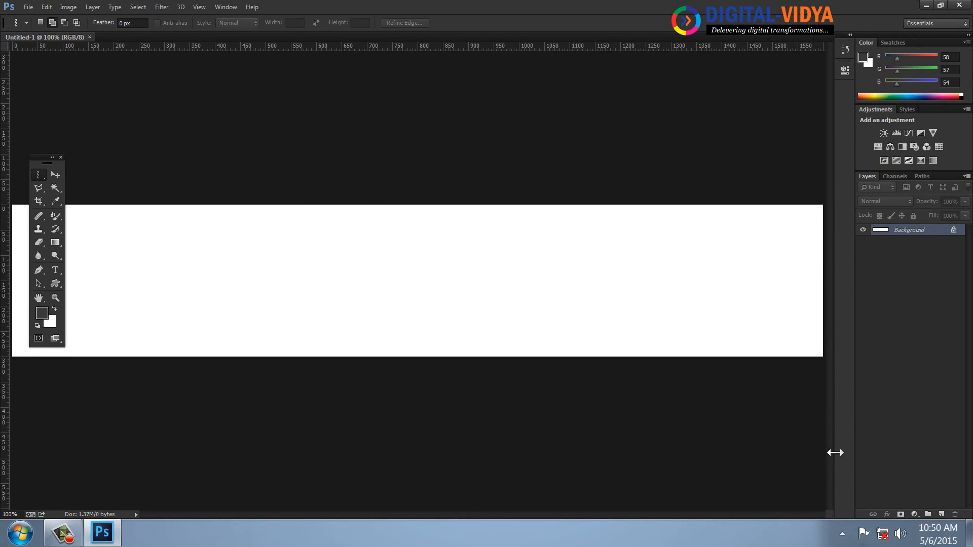
Add an empty layer and set the Paint Bucket to fill with a pattern
left_click(942, 512)
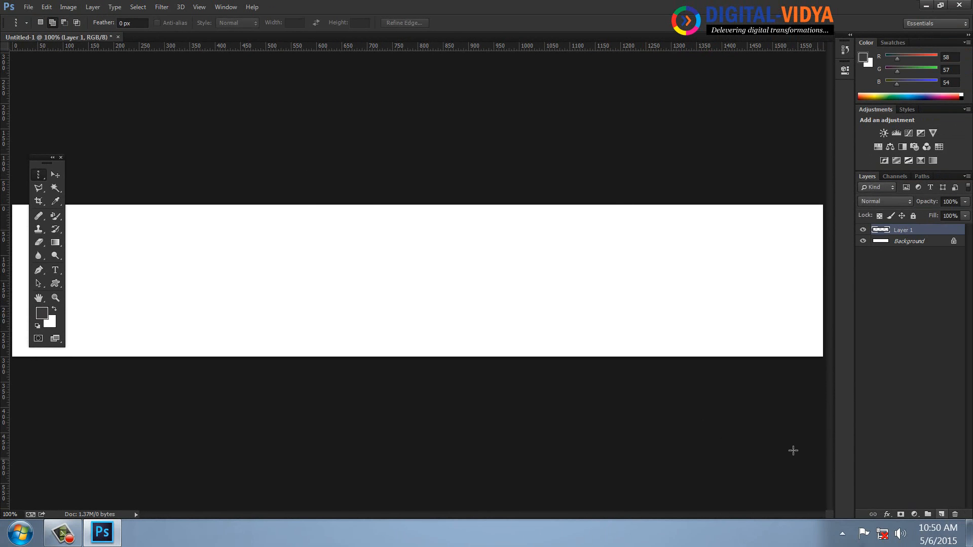
left_click(56, 242)
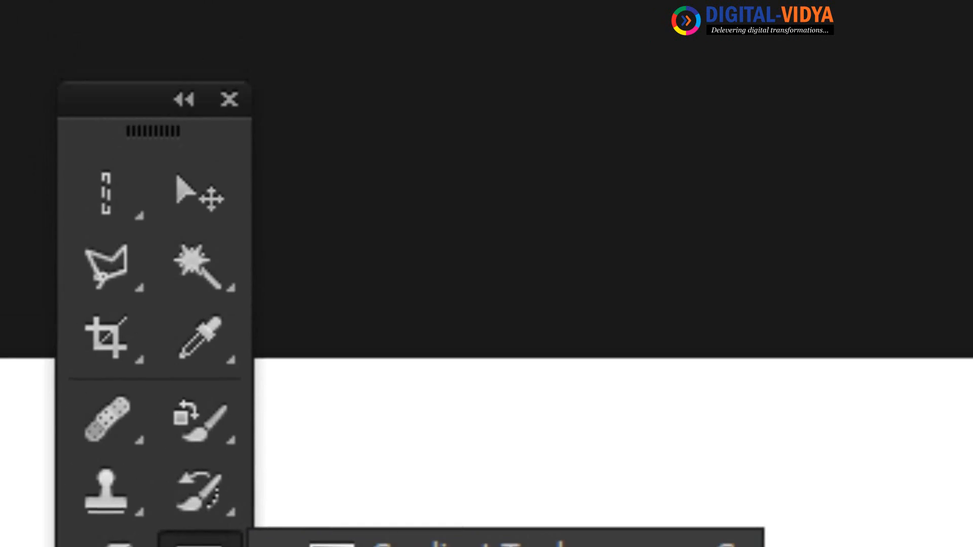
left_click(453, 350)
left_click(369, 135)
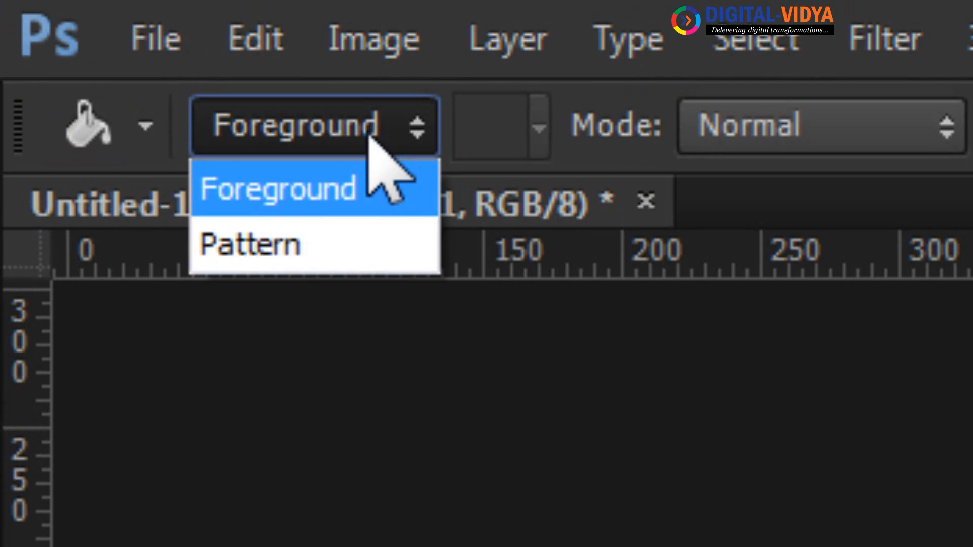
left_click(319, 242)
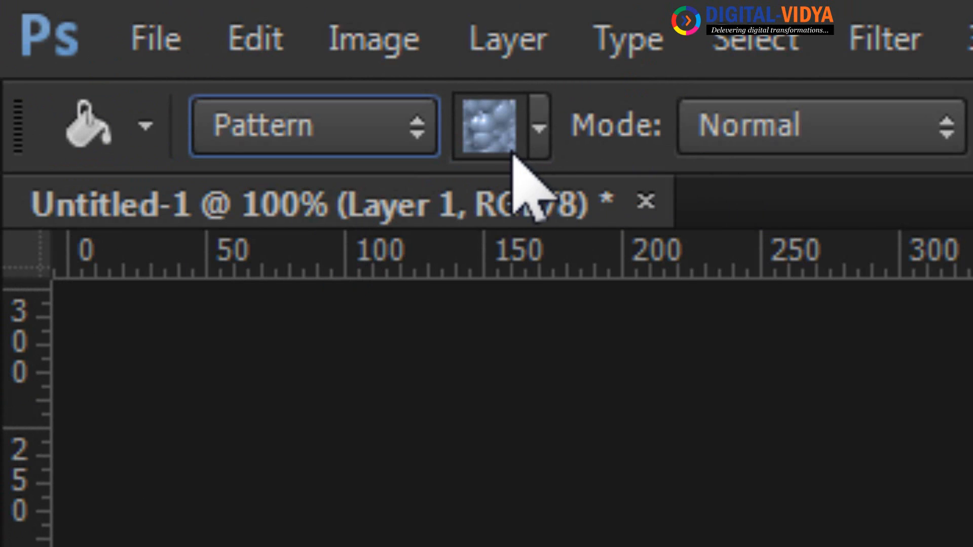
Fill the new layer with the grid tile pattern
left_click(538, 129)
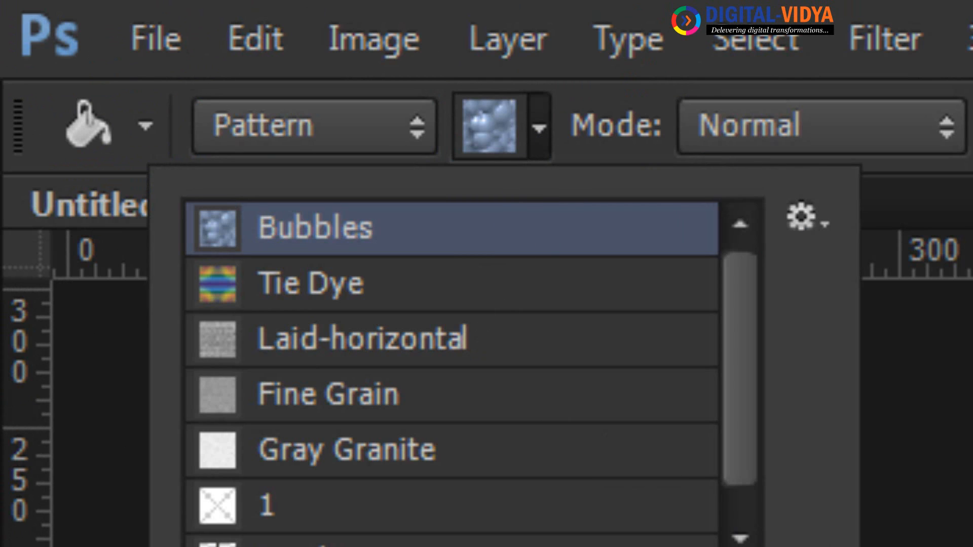
left_click_drag(856, 546, 972, 546)
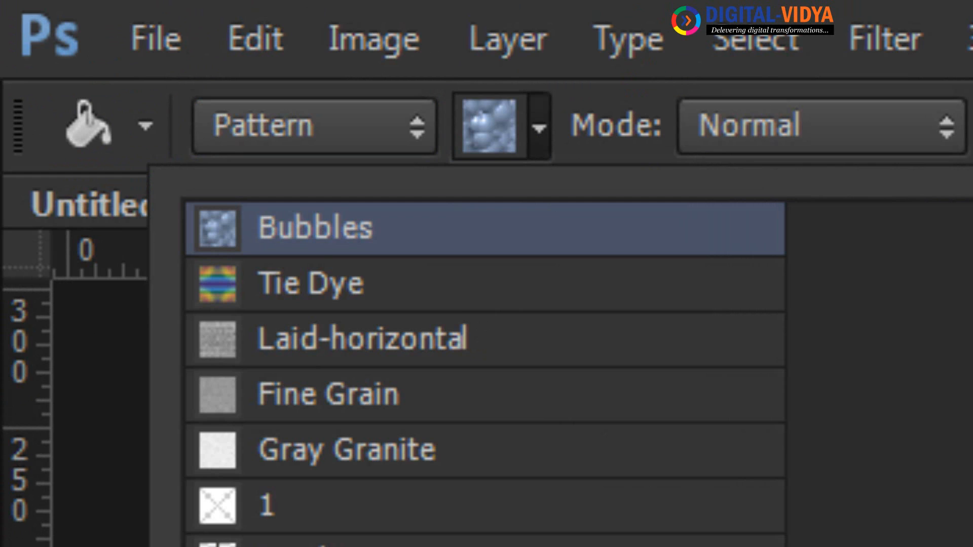
left_click(324, 544)
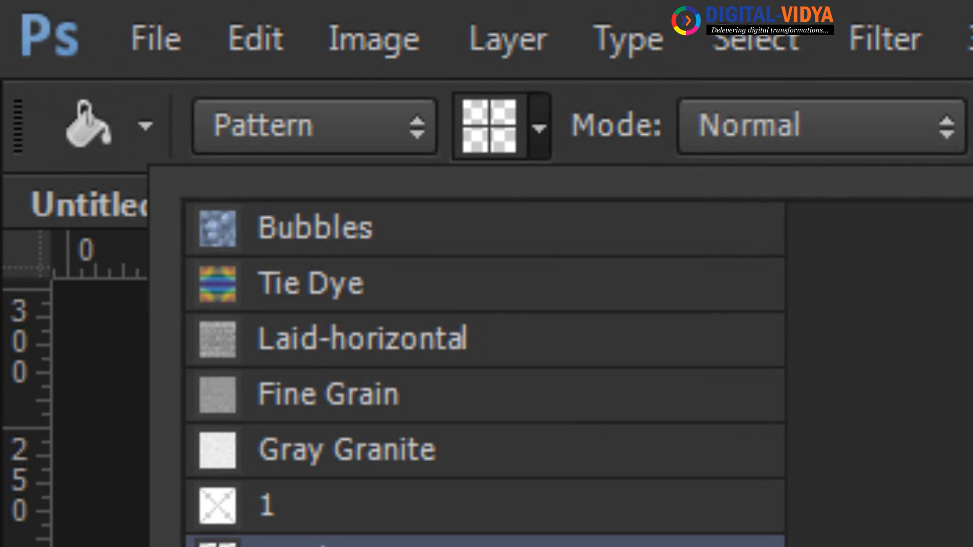
key("Return")
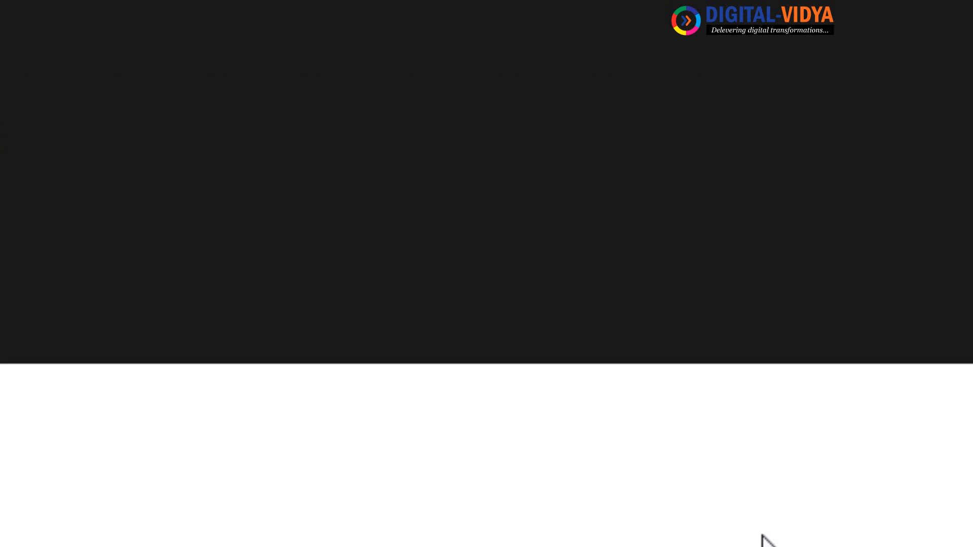
left_click(370, 221)
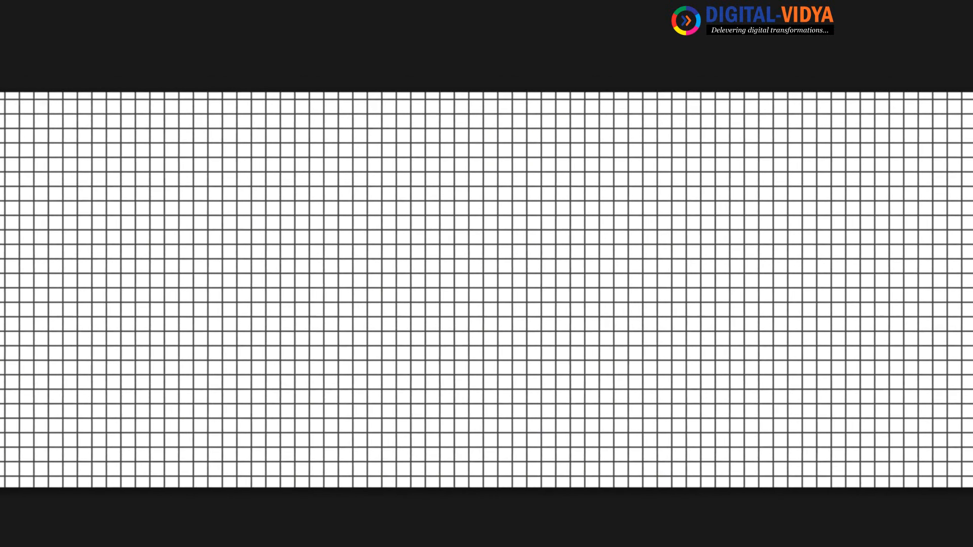
Lower the grid layer's opacity to 25%, then to 10%
type("25")
key("Return")
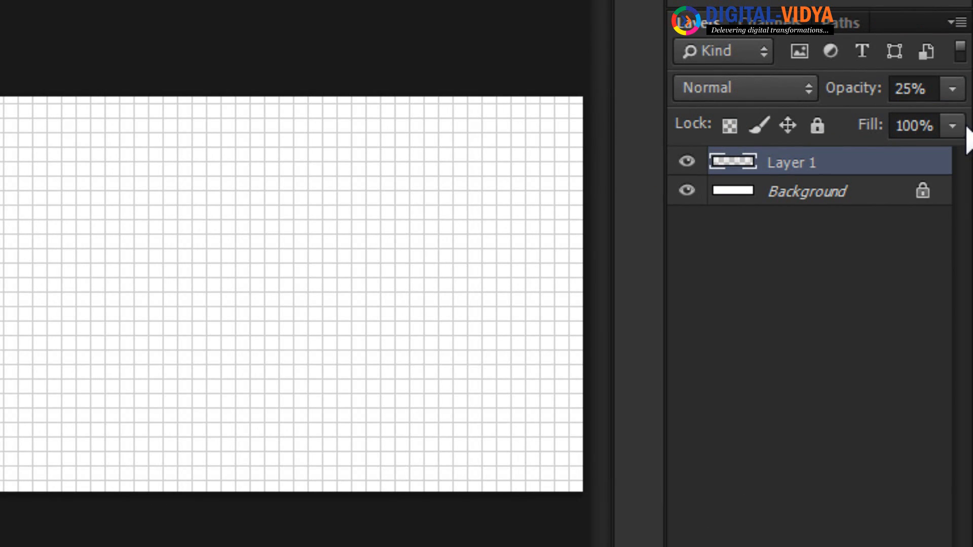
left_click(913, 88)
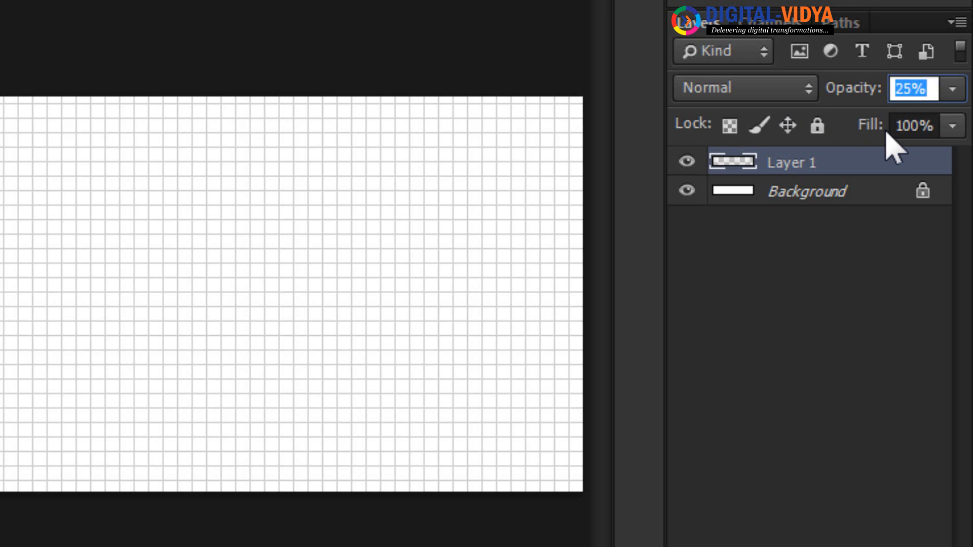
type("10")
key("Return")
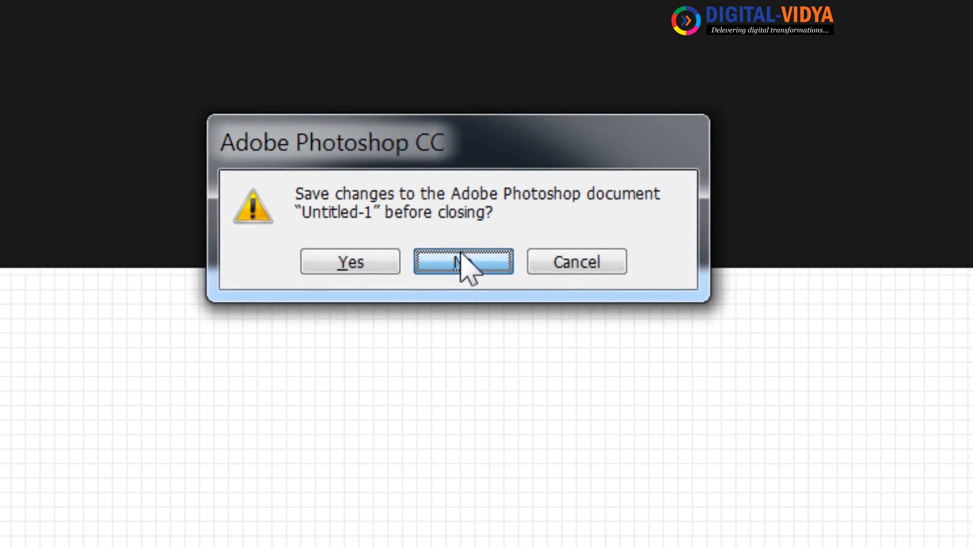
Discard the grid document and create new 200×300, then 200×250 documents
left_click(459, 257)
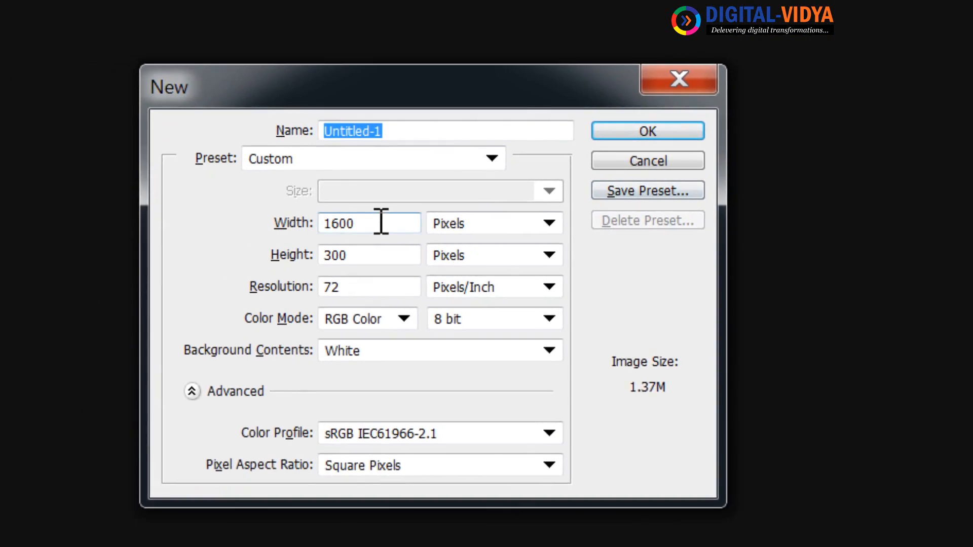
double_click(380, 219)
type("200")
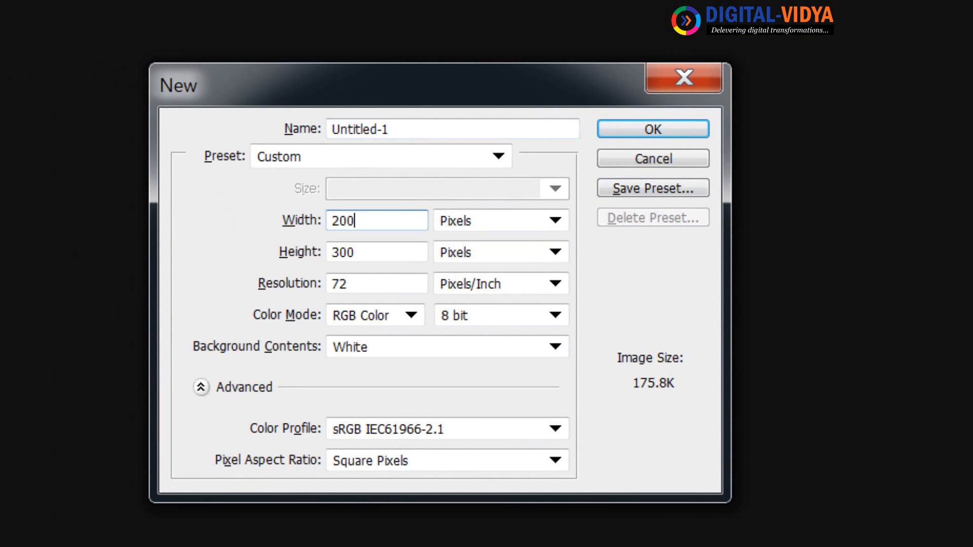
key("Tab")
key("Return")
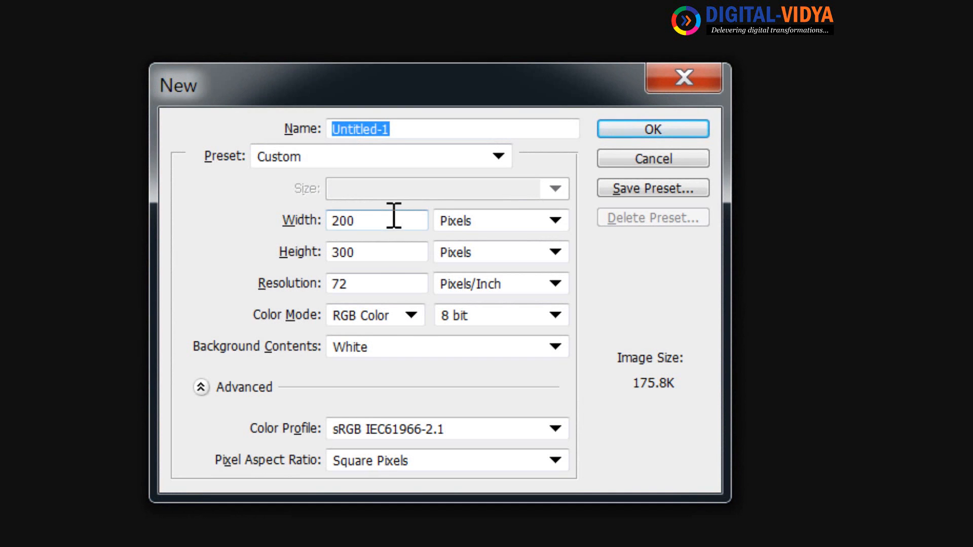
key("Tab")
type("250")
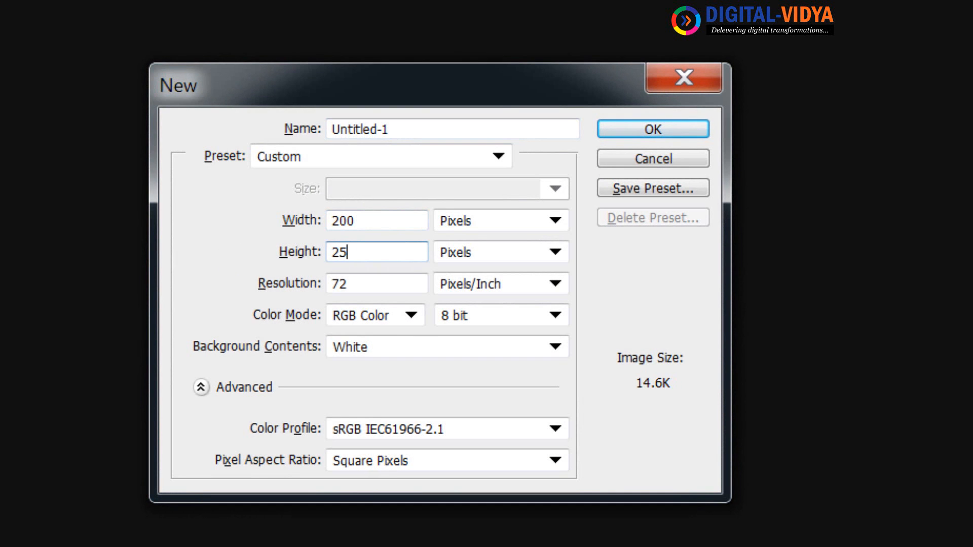
key("Return")
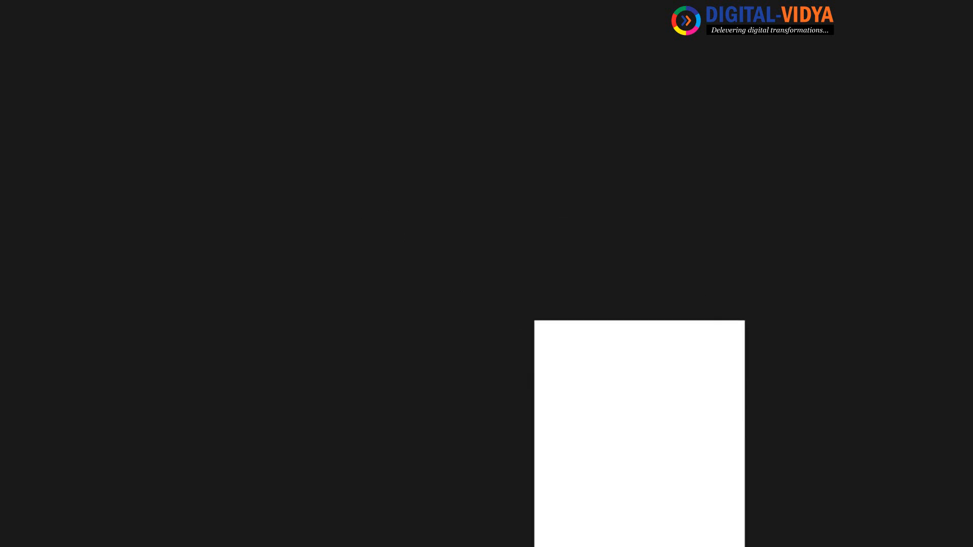
Open s5.jpg from the Personal (E:) drive and choose the Rectangular Marquee Tool
left_click(44, 6)
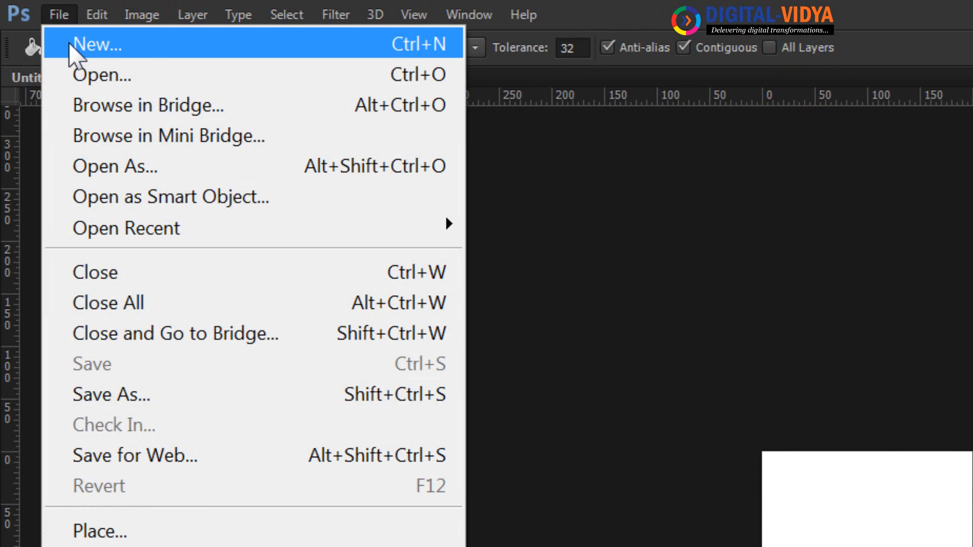
left_click(85, 77)
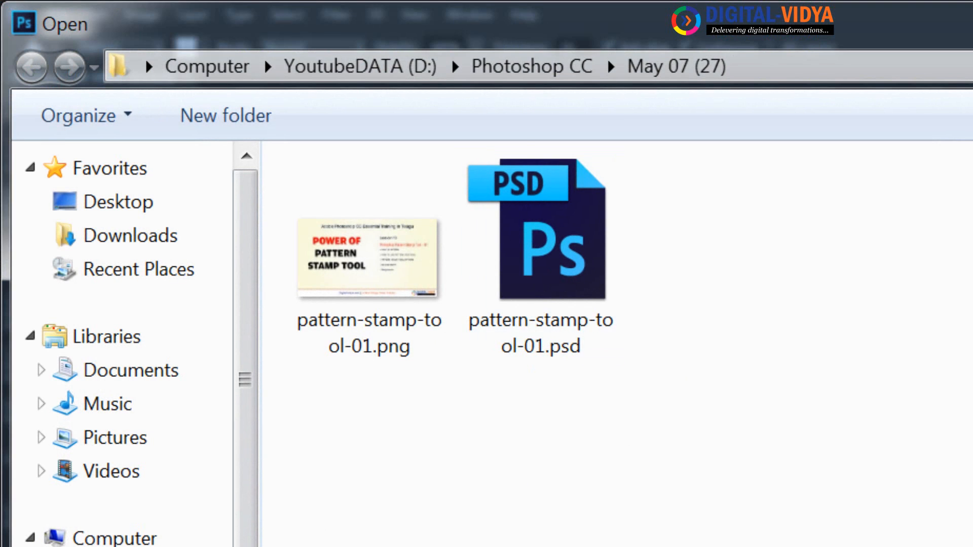
left_click(116, 546)
left_click(116, 546)
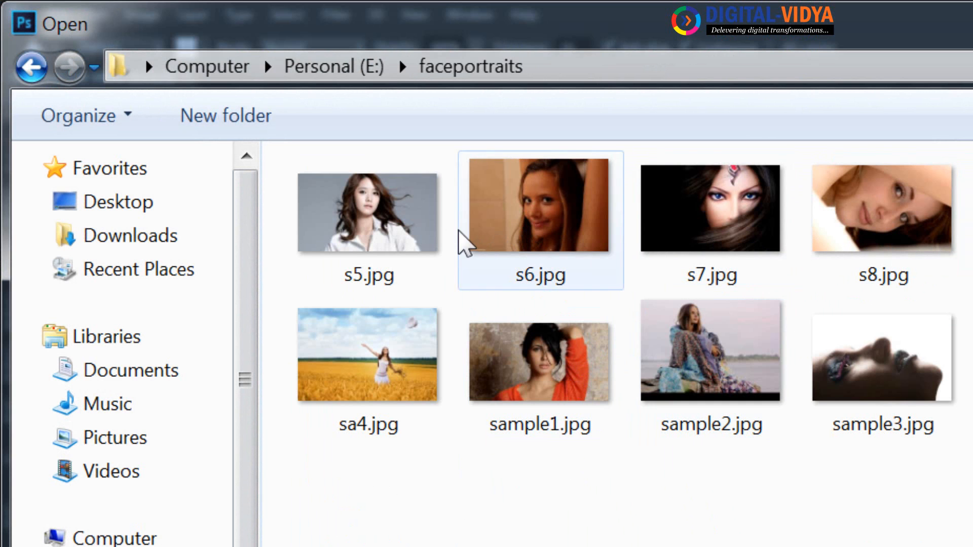
left_click(396, 208)
double_click(403, 218)
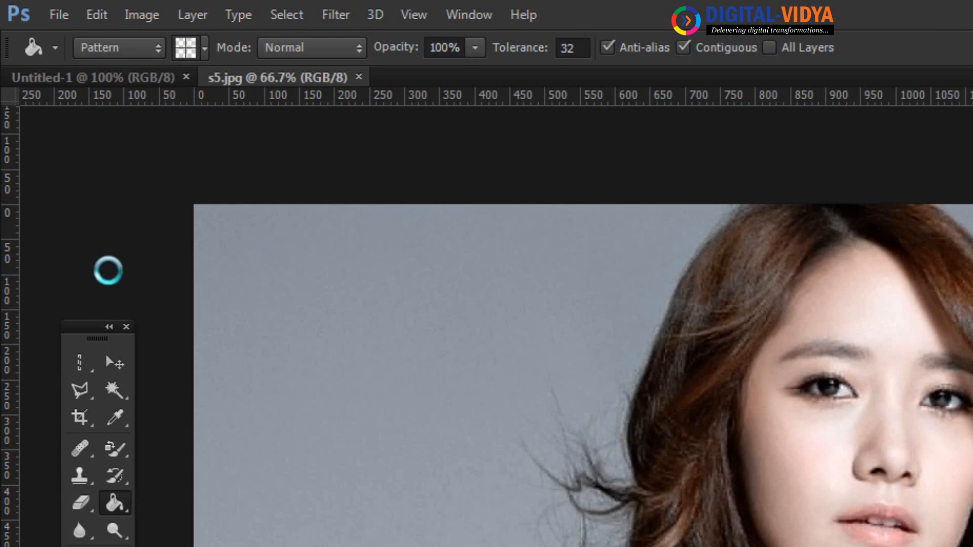
right_click(50, 225)
left_click(96, 228)
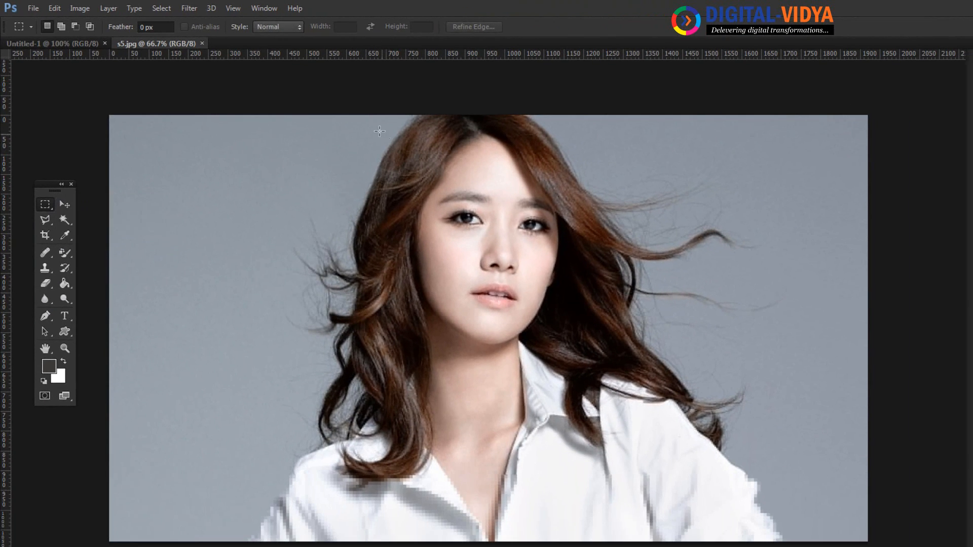
Copy the face from head to collar in s5.jpg and paste it into Untitled-1
left_click_drag(379, 131, 610, 436)
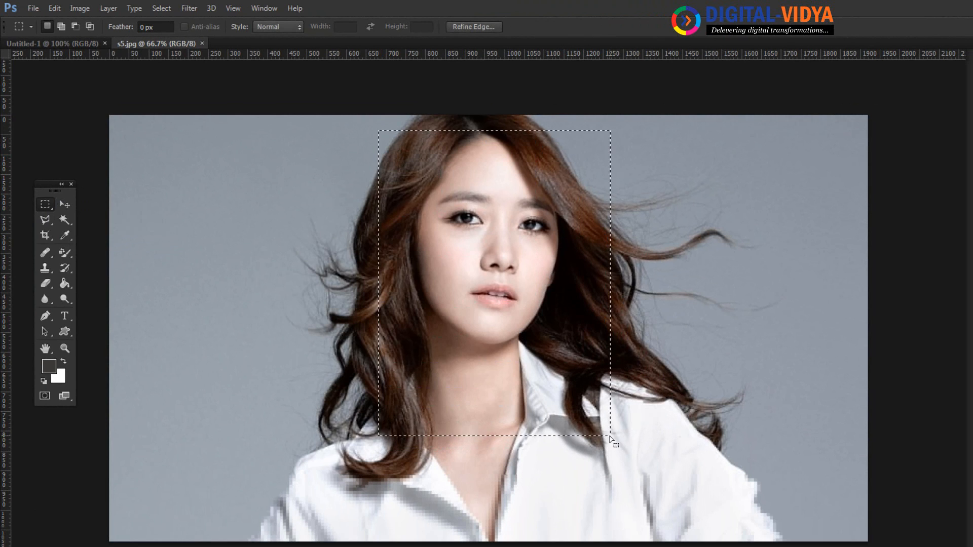
key("ctrl+c")
key("ctrl+w")
key("ctrl+v")
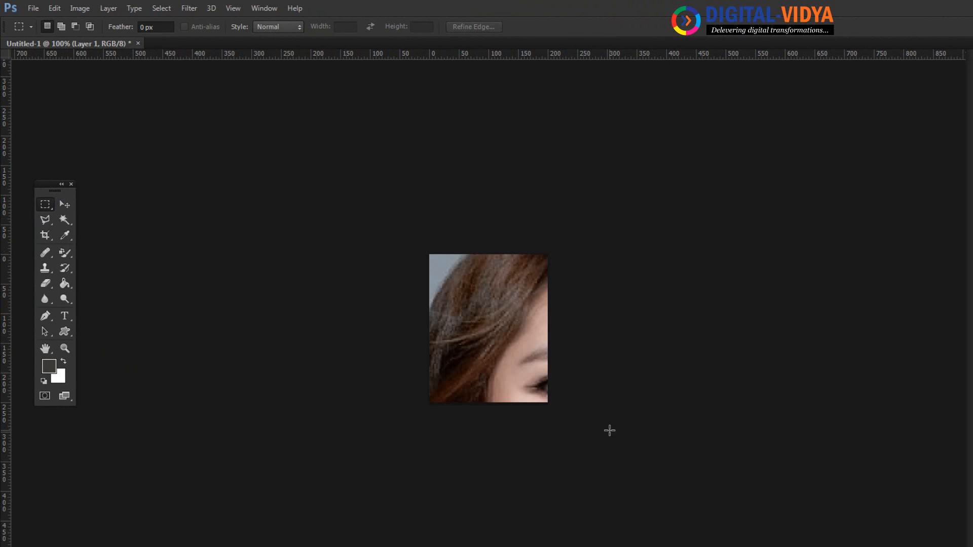
Scale the pasted face to about 37.5%, position it on the canvas, and select all
key("ctrl+t")
left_click_drag(433, 258, 538, 397)
left_click_drag(574, 443, 482, 280)
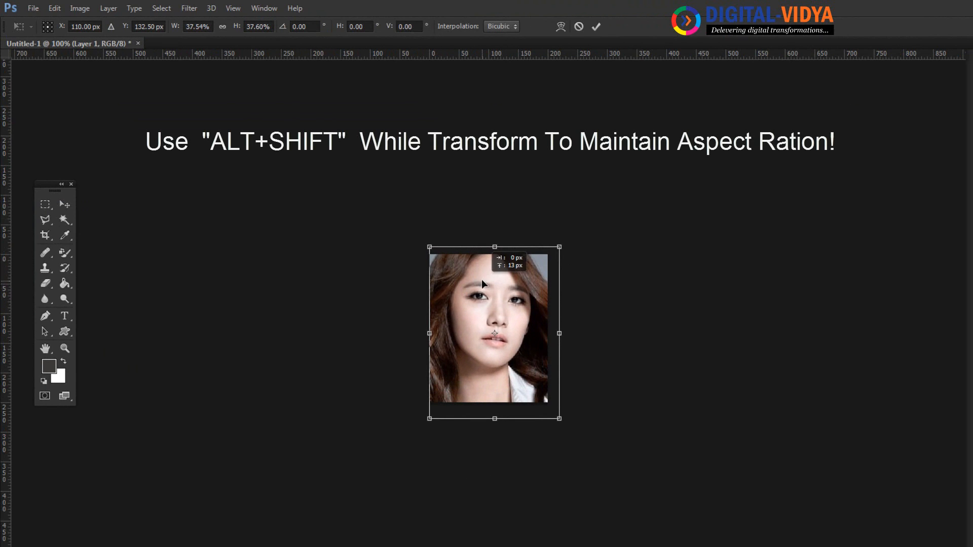
key("Left")
key("Left")
key("Left")
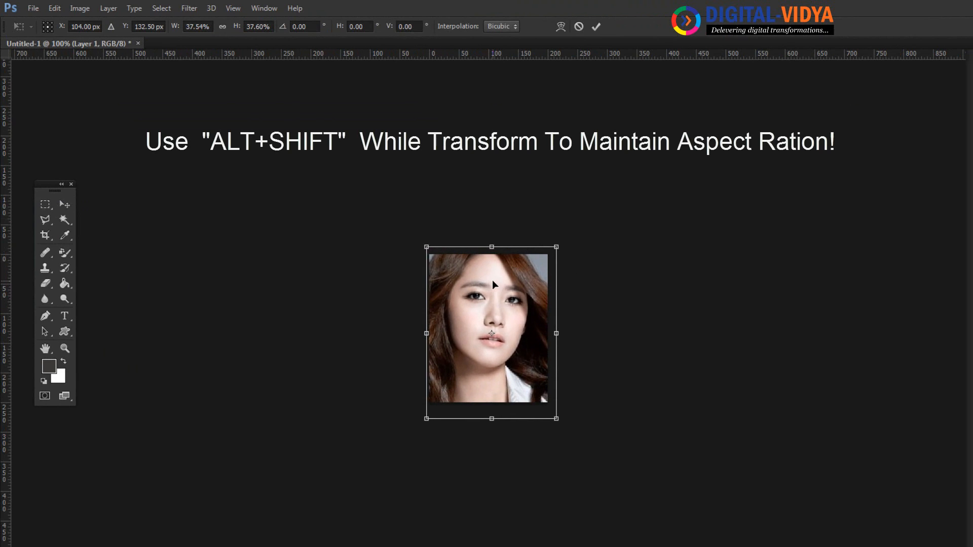
key("Return")
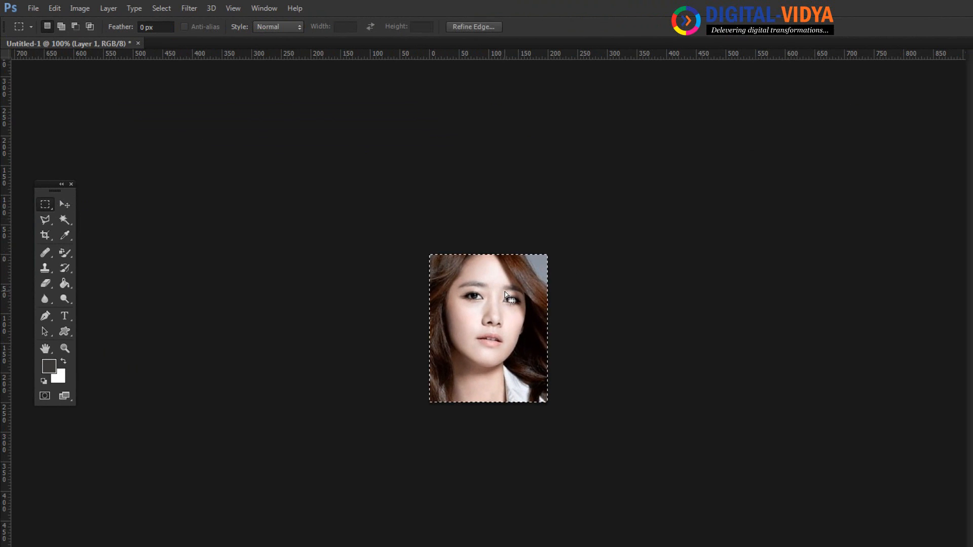
key("ctrl+a")
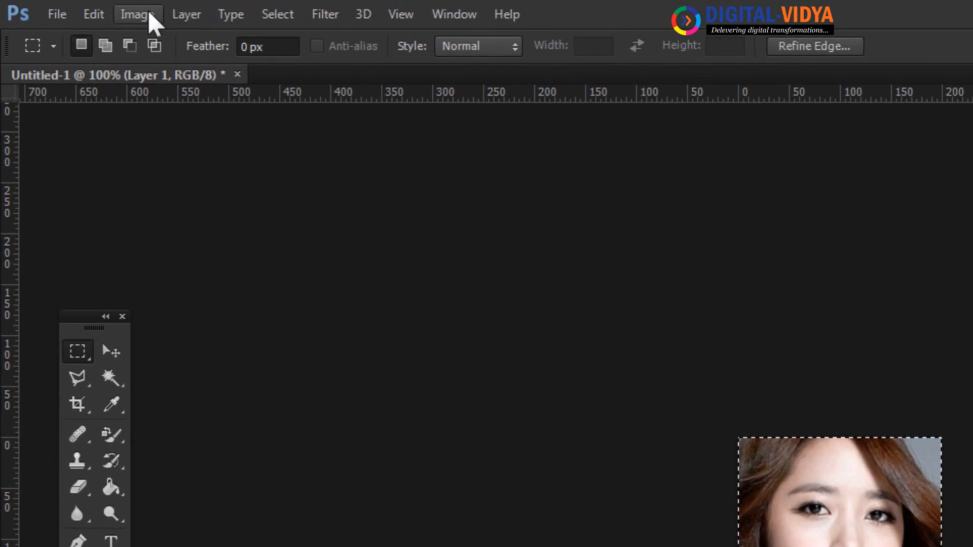
left_click(67, 10)
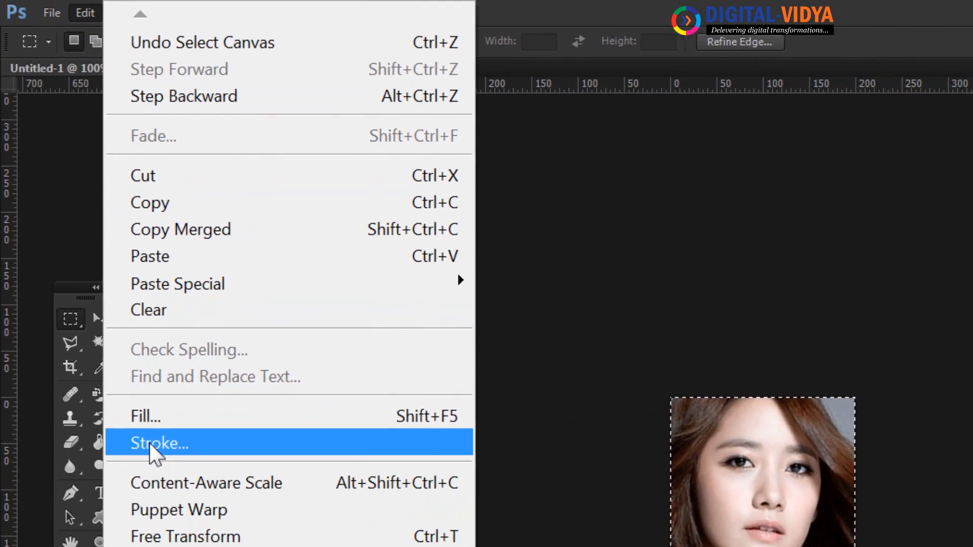
Set up a 4 px stroke with white as the border colour
left_click(150, 444)
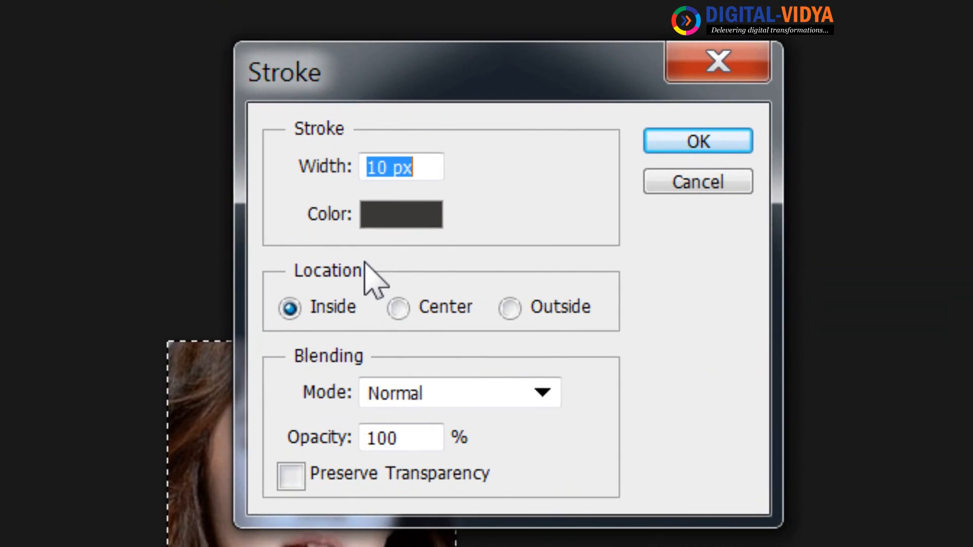
type("4")
left_click(380, 217)
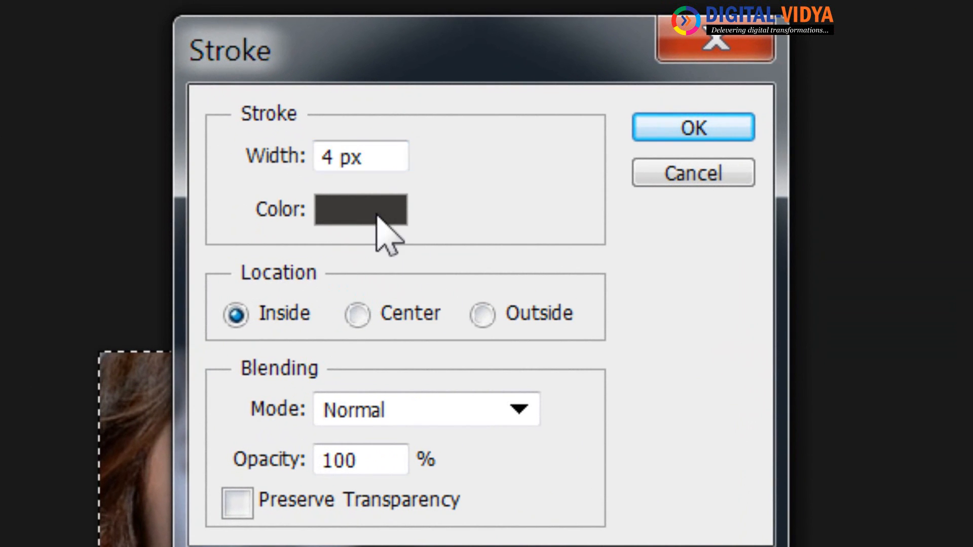
left_click_drag(232, 369, 211, 347)
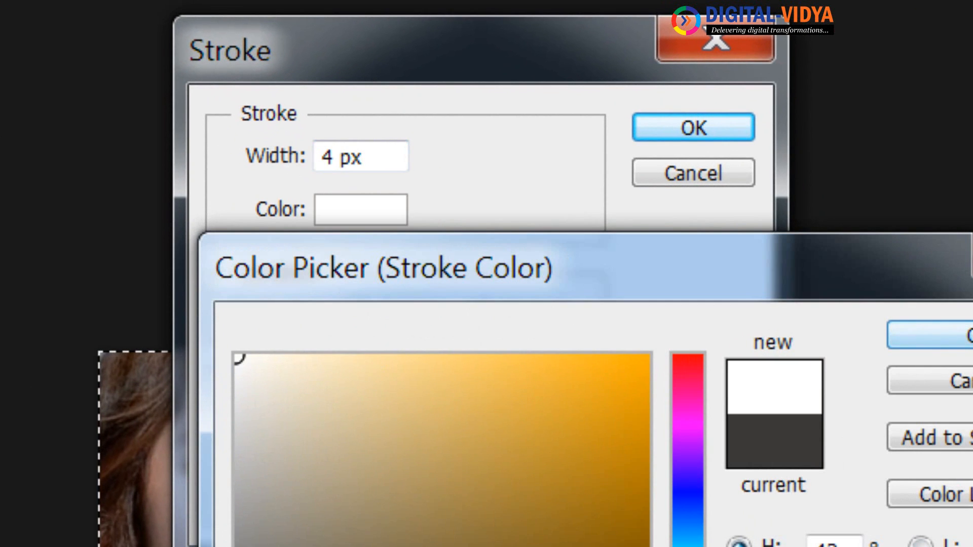
left_click(930, 335)
Apply the white border, deselect, and save the photo as pattern '200x250 _pic'
left_click(724, 126)
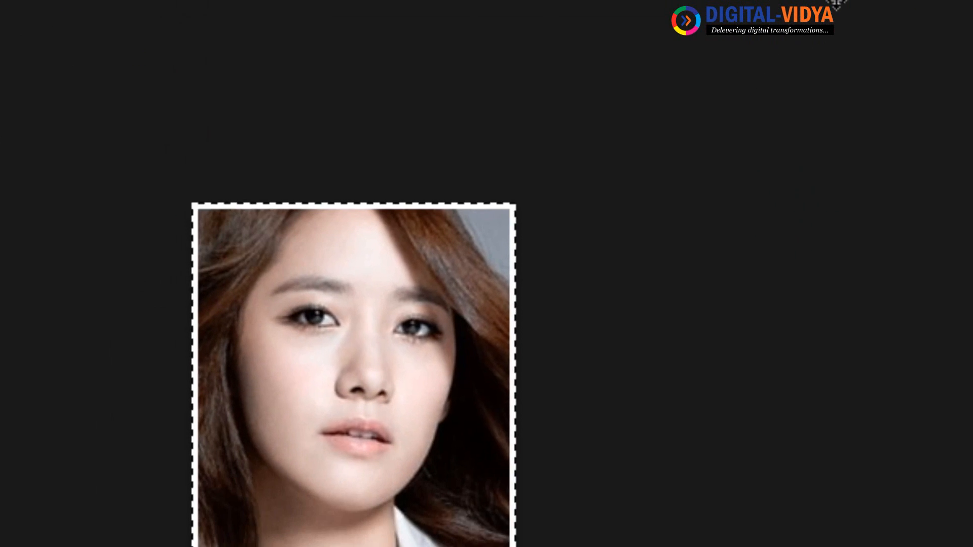
key("ctrl+d")
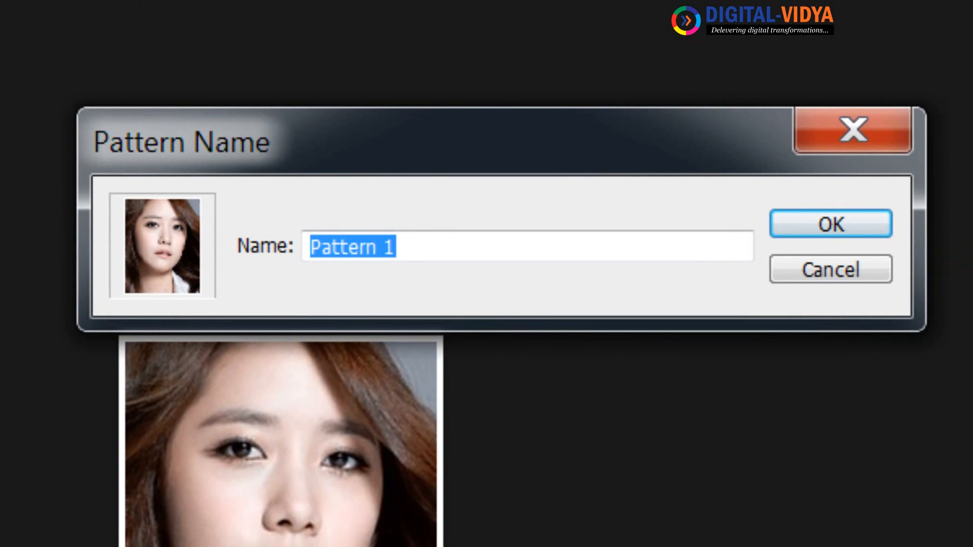
type("200")
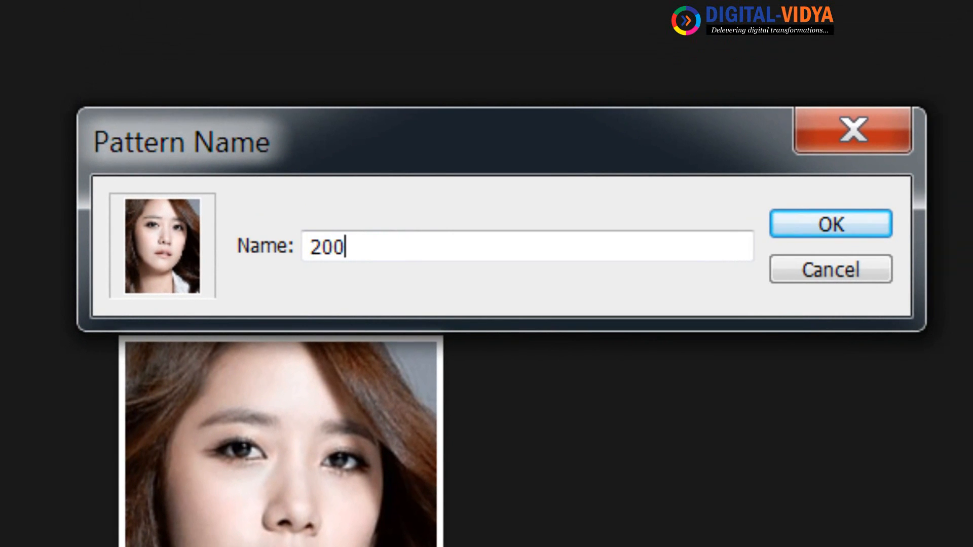
type("x250")
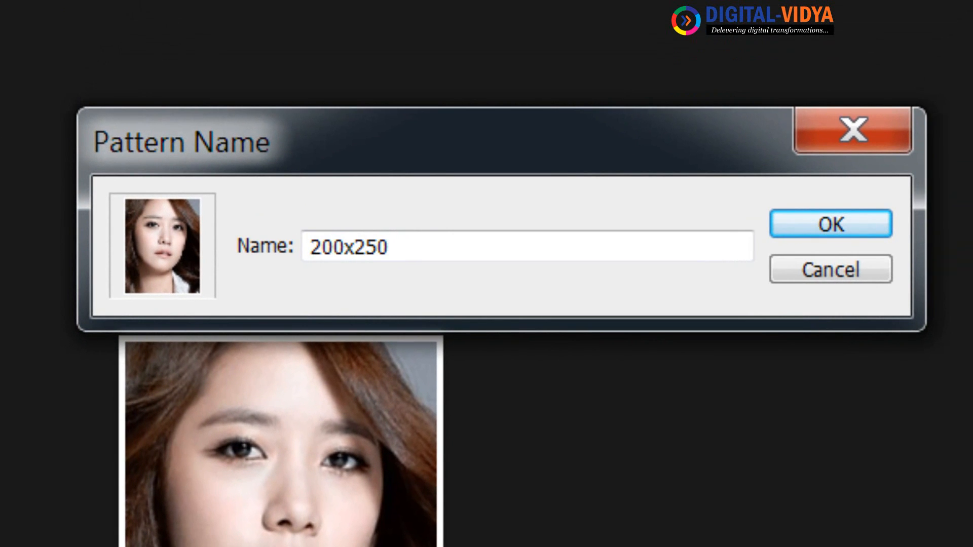
type(" _pic")
key("Return")
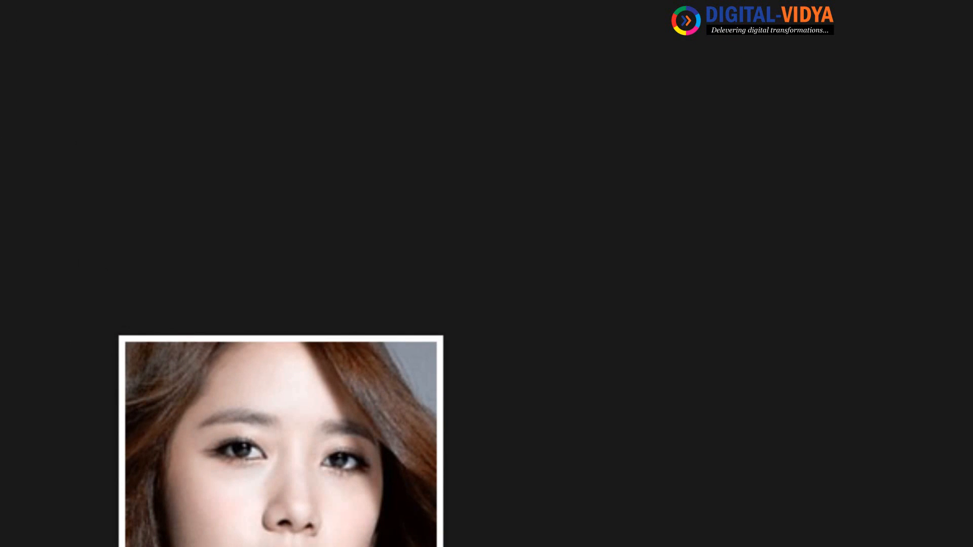
Discard Untitled-1 and create a new 1000×250 canvas
key("ctrl+w")
left_click(521, 287)
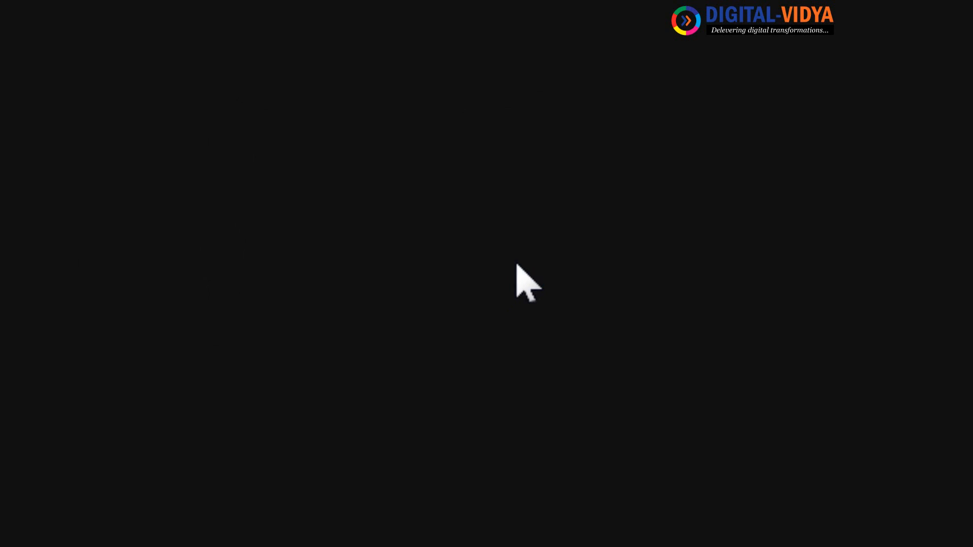
key("ctrl+n")
left_click_drag(276, 251, 1, 245)
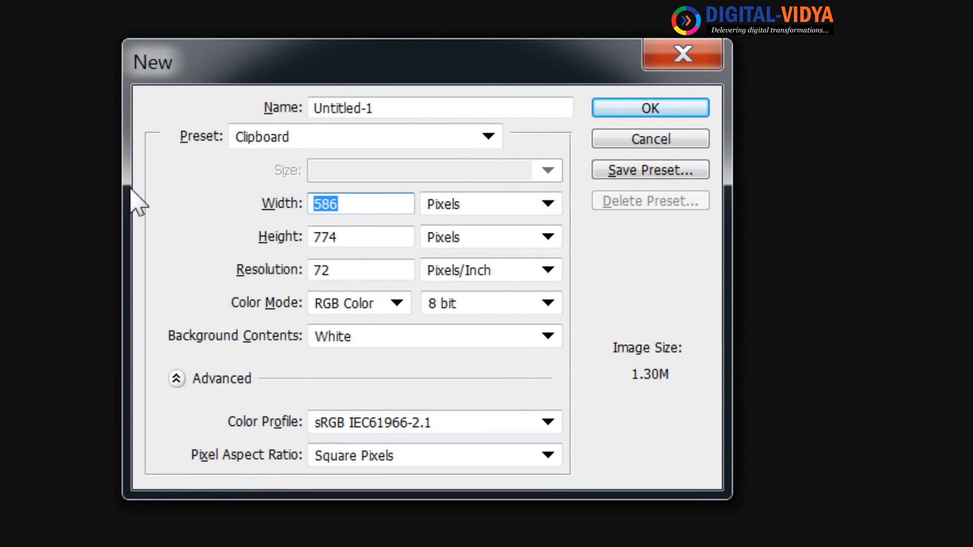
type("1000")
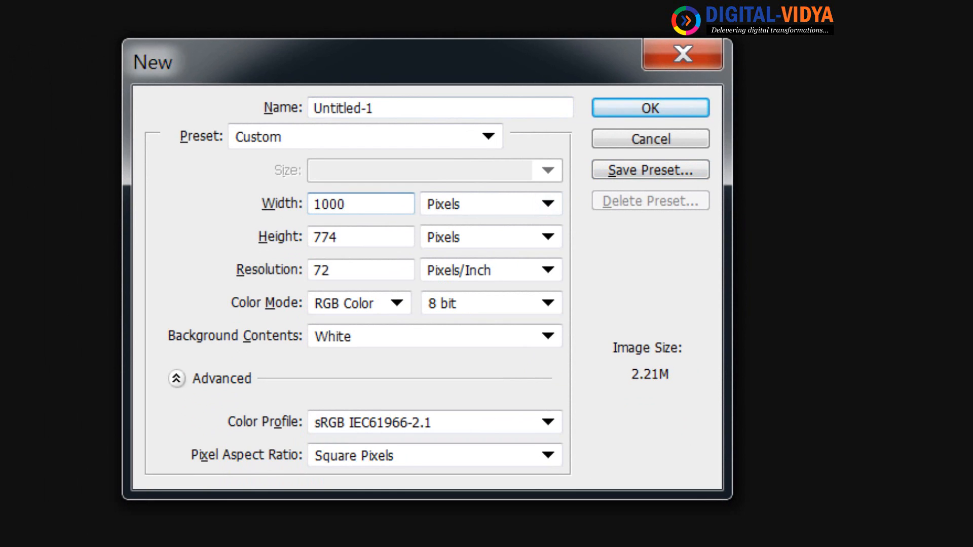
left_click_drag(357, 230, 217, 245)
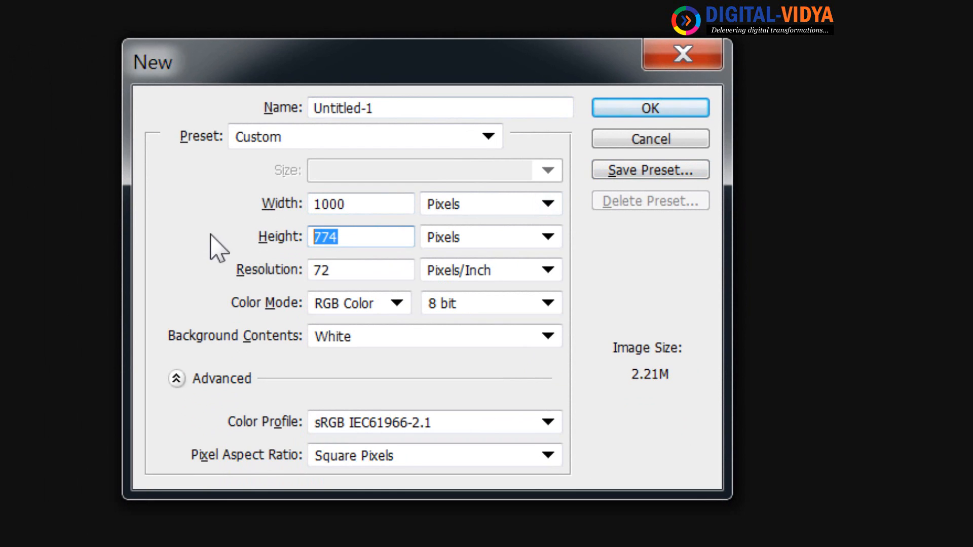
type("250")
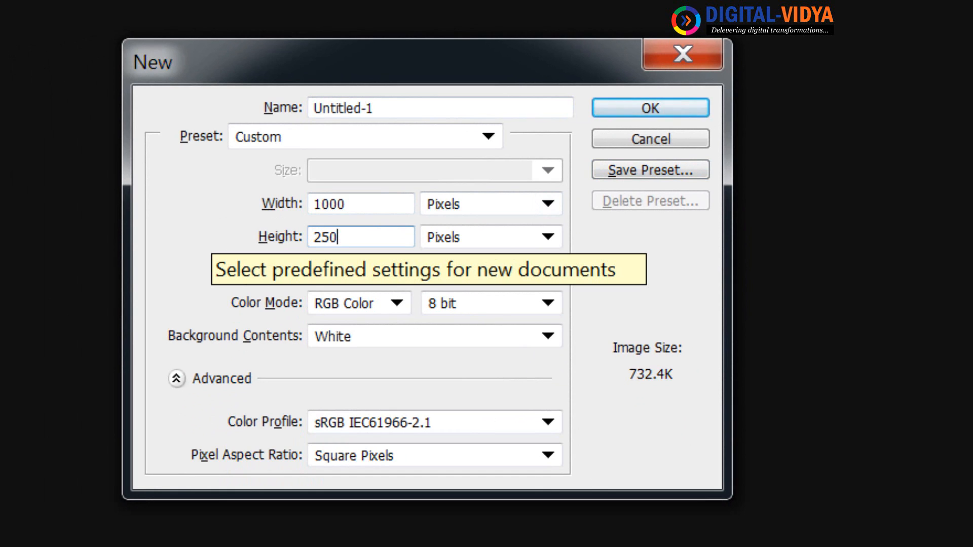
key("Return")
Fill the canvas with the 200x250 _pic pattern, then close it without saving
left_click(0, 0)
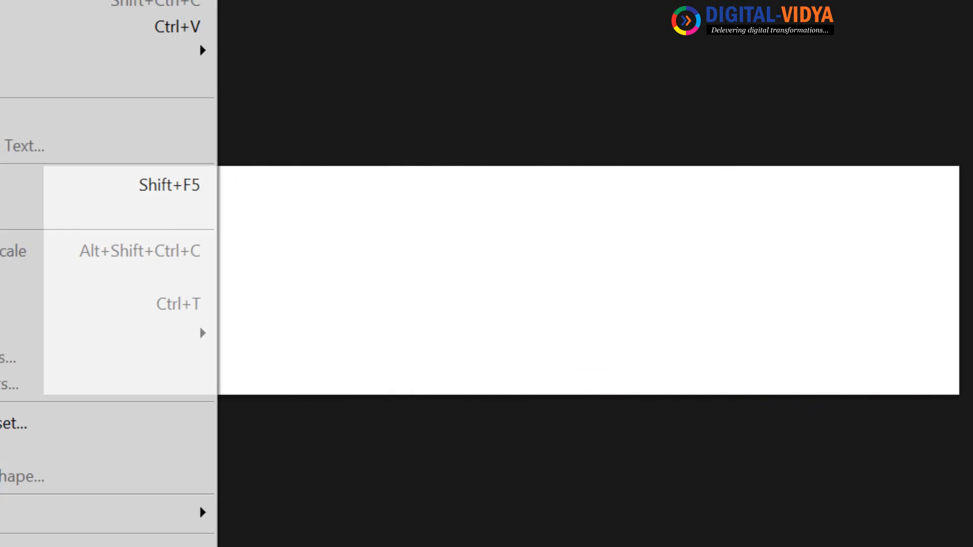
left_click(5, 185)
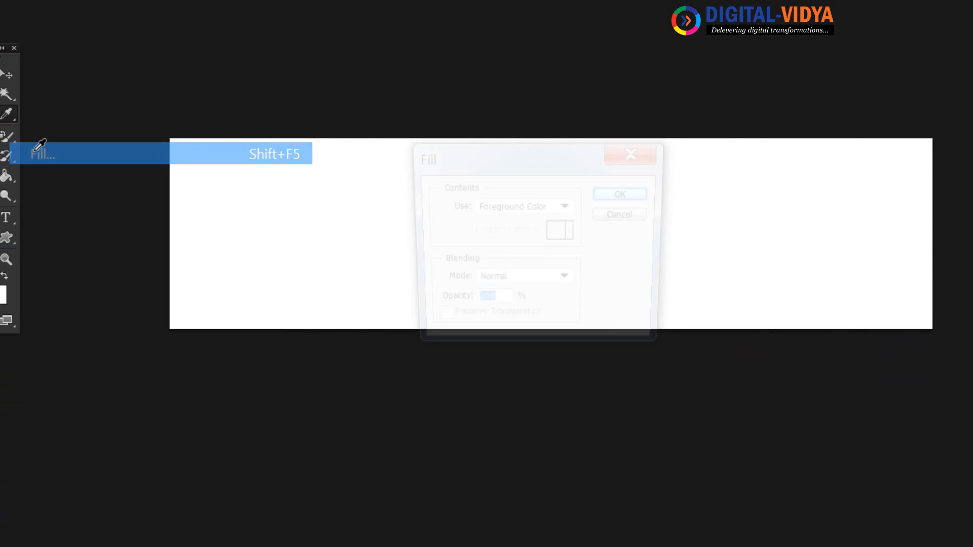
left_click(563, 207)
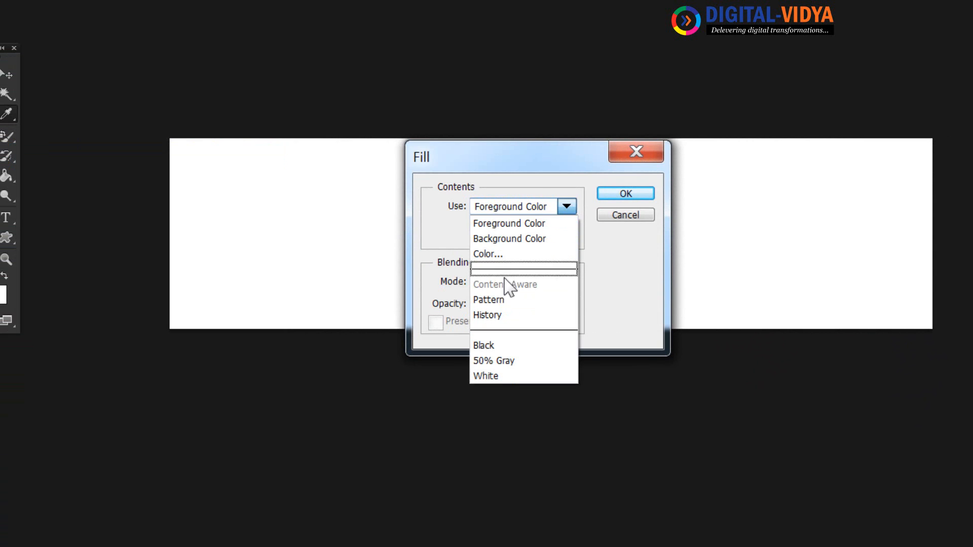
left_click(489, 299)
left_click(572, 232)
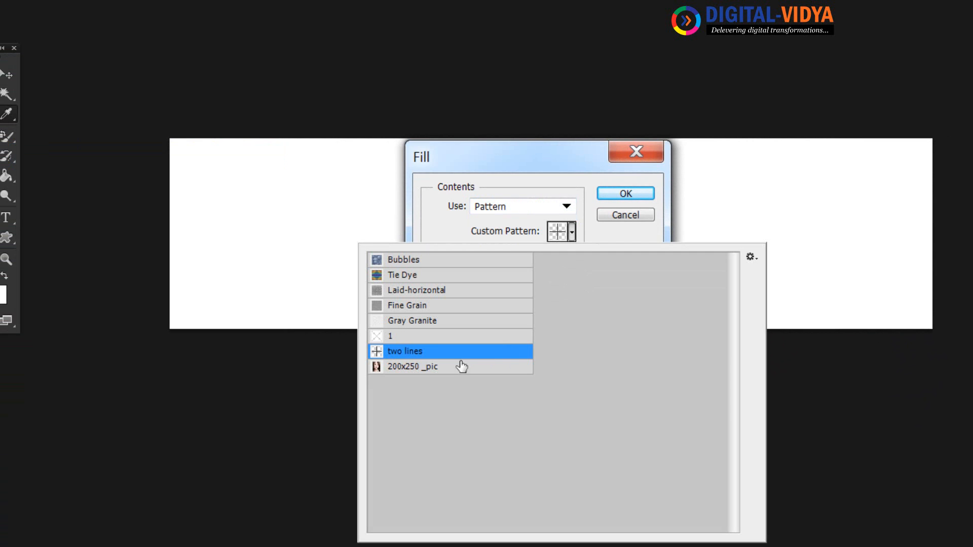
left_click(461, 367)
left_click(626, 194)
left_click(626, 195)
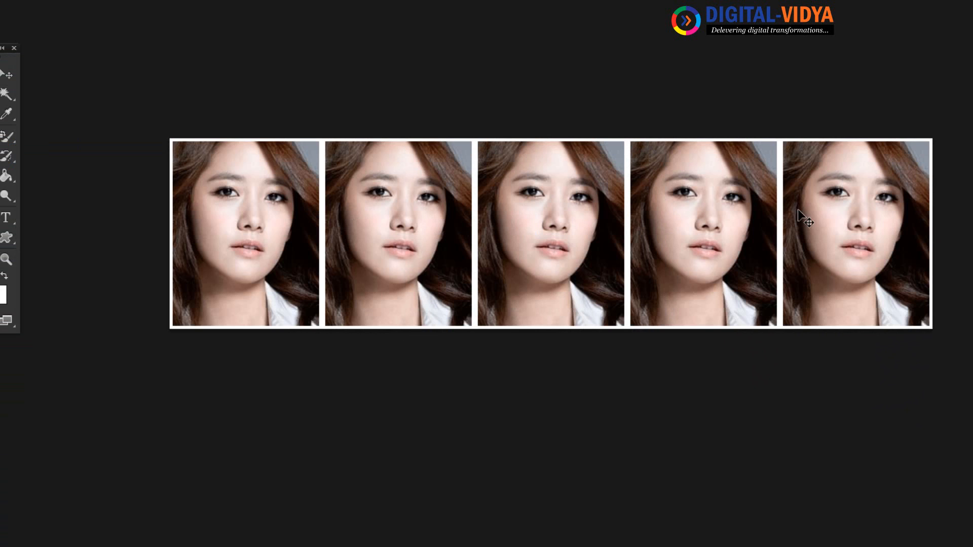
key("ctrl+w")
left_click(687, 115)
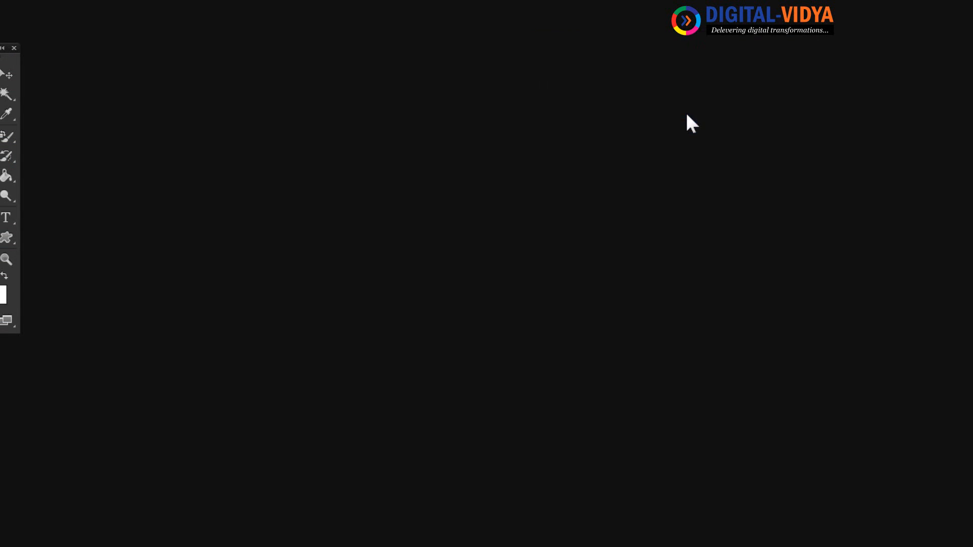
Create a new 2000×250 canvas
key("ctrl+n")
left_click_drag(493, 141, 350, 136)
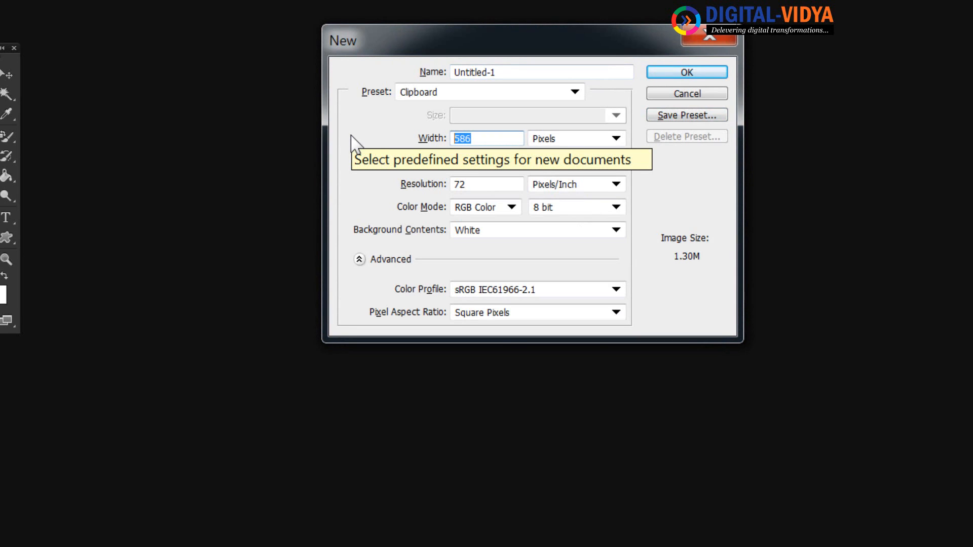
type("2000")
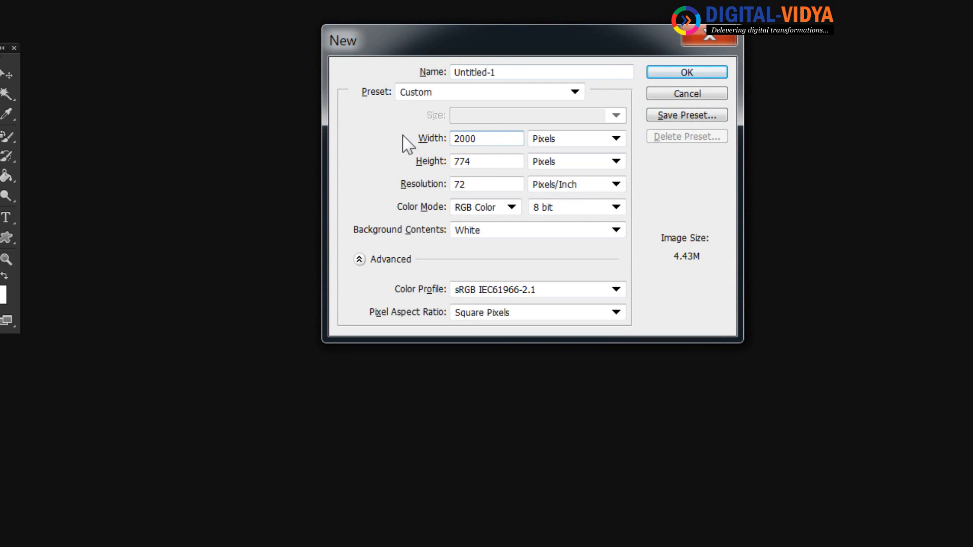
double_click(489, 161)
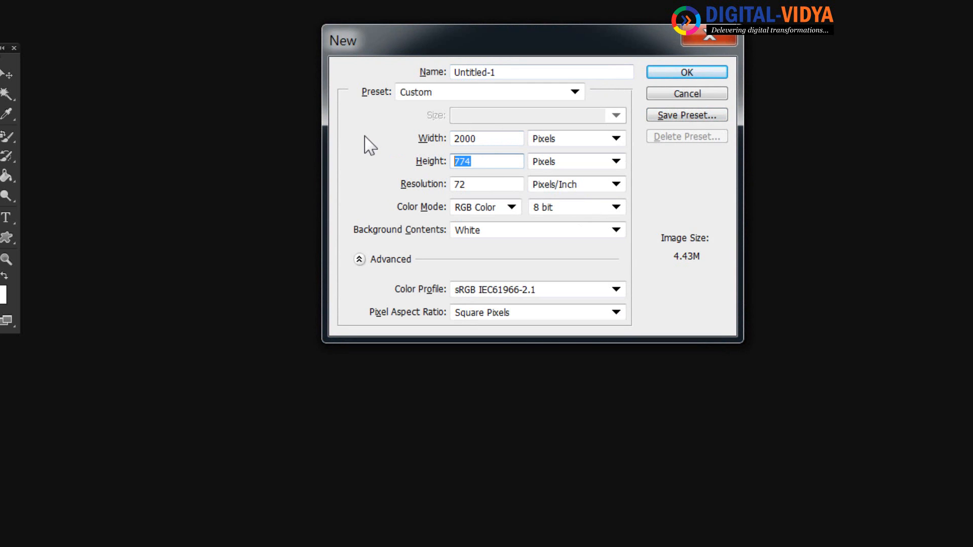
type("250")
key("Return")
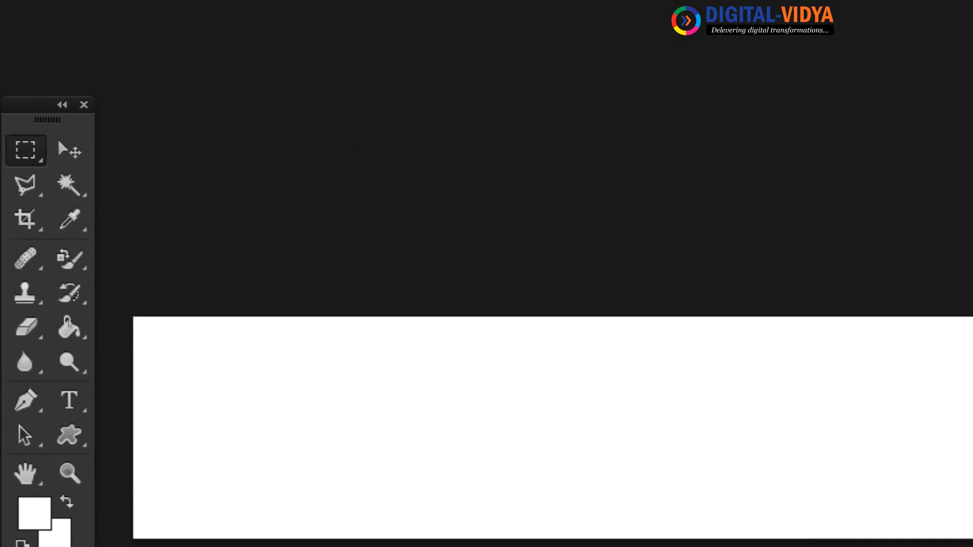
Fill the strip with the face pattern, then close it without saving
left_click(21, 1)
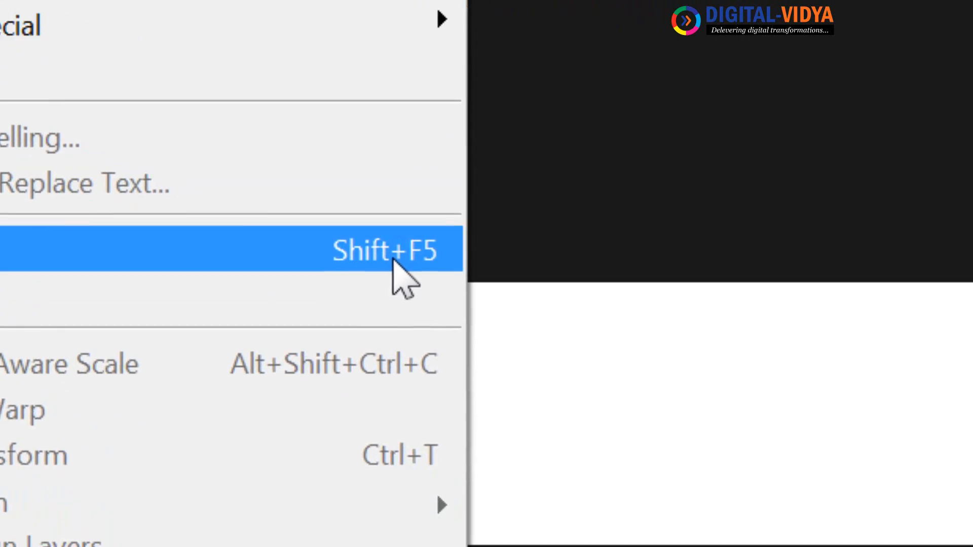
left_click(651, 364)
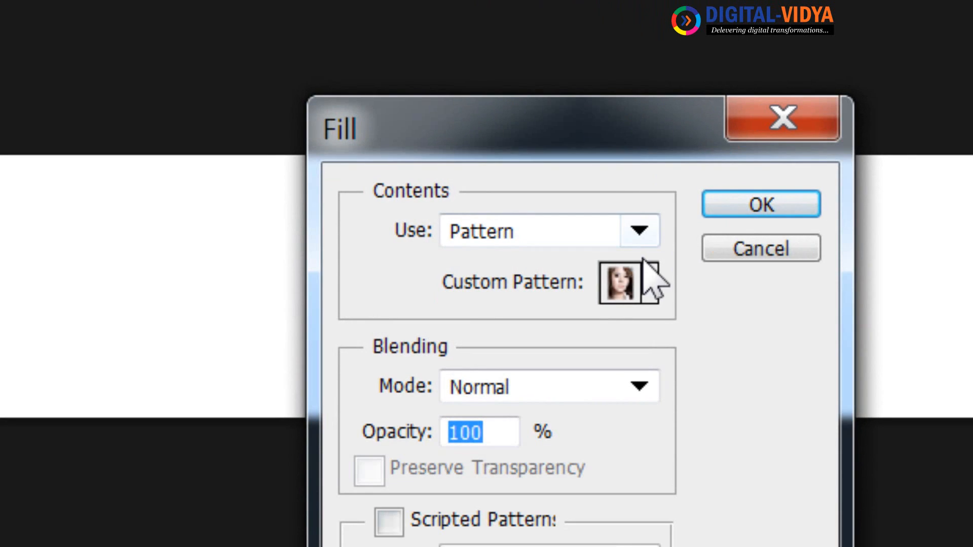
left_click(760, 208)
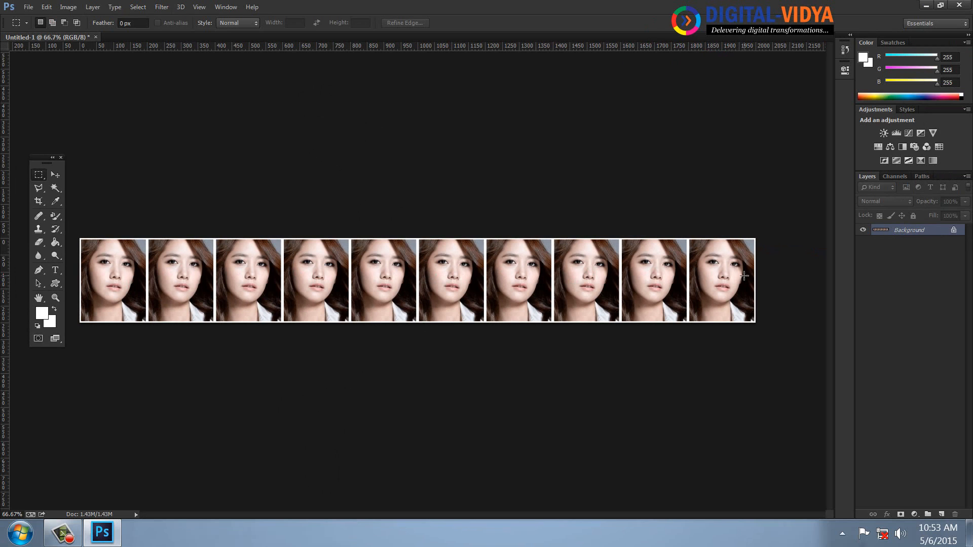
key("ctrl+w")
left_click(495, 202)
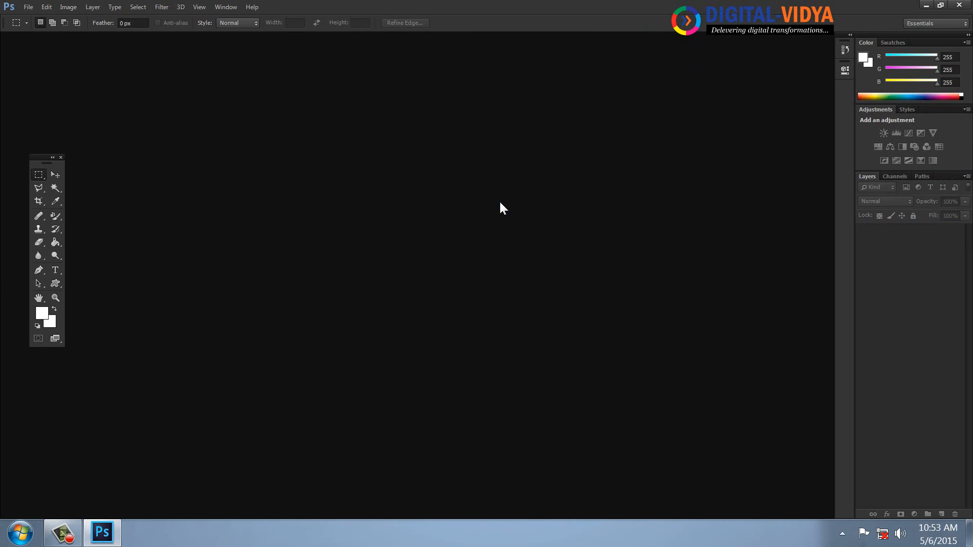
Create a new 2000×500 document
key("ctrl+n")
key("Tab")
key("Tab")
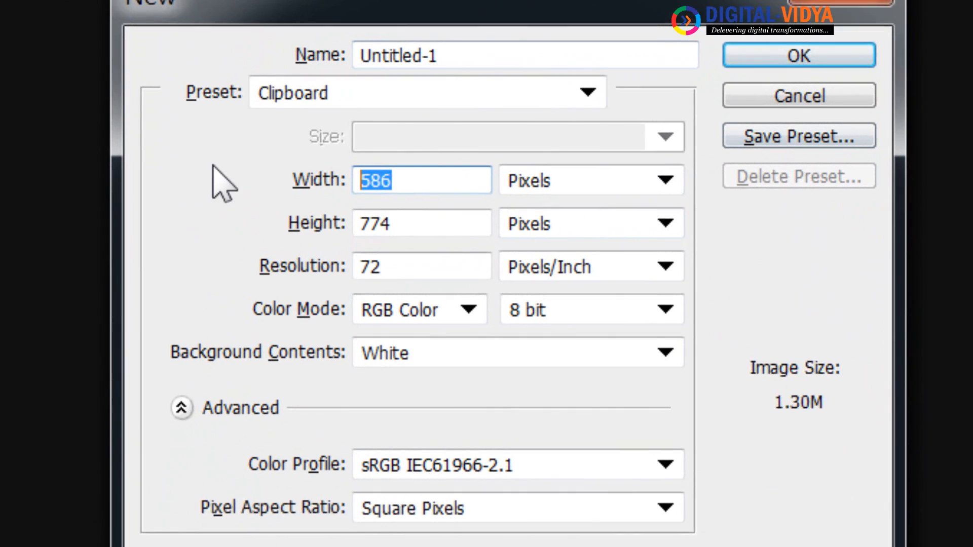
type("2000")
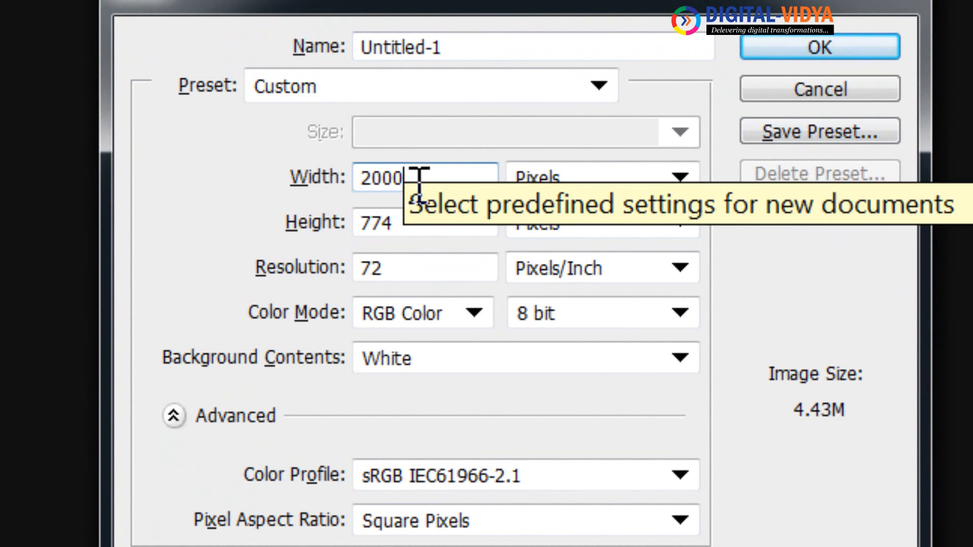
double_click(441, 221)
type("500")
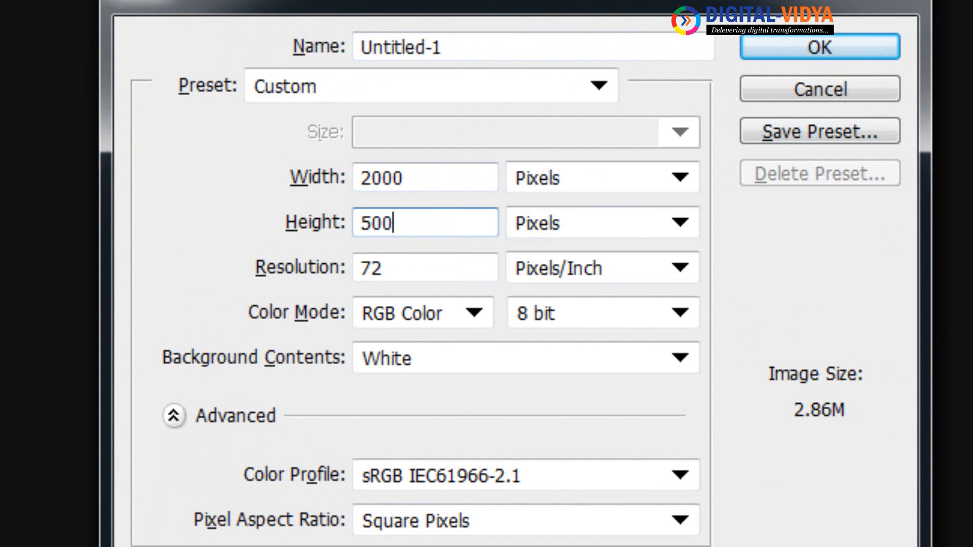
key("Return")
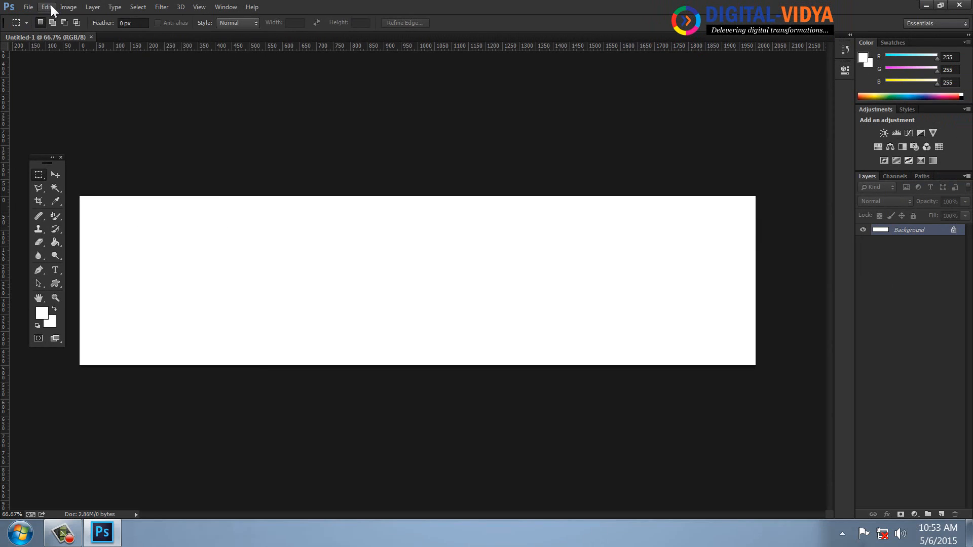
Fill the 2000×500 canvas with the portrait pattern and return to the Rectangular Marquee
left_click(51, 6)
left_click(94, 226)
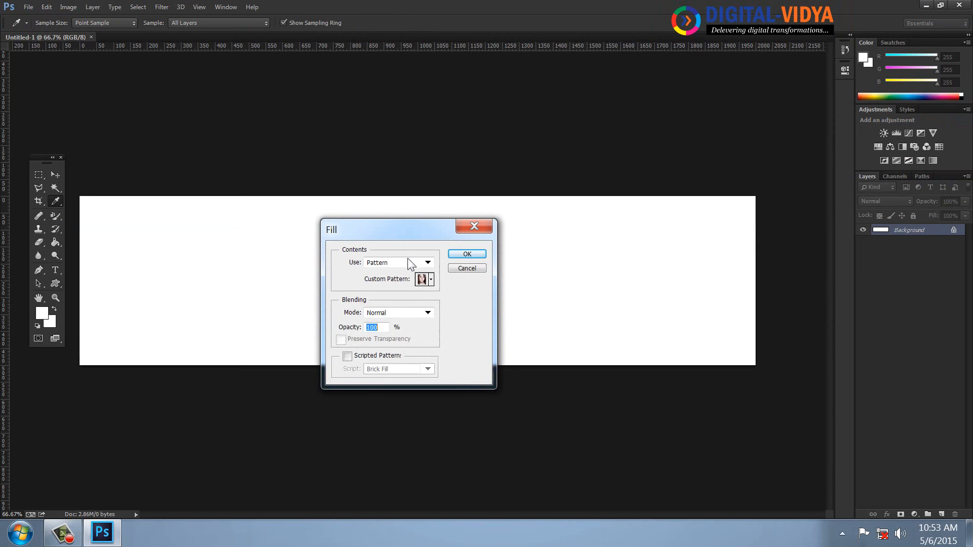
left_click(466, 254)
key("m")
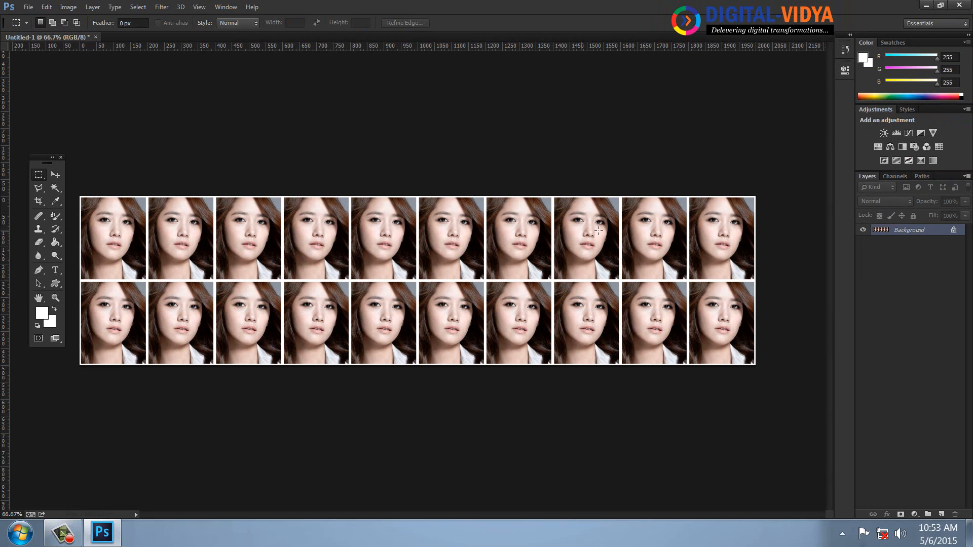
Discard the patterned strip and create a new 2000×2000 canvas
key("ctrl+w")
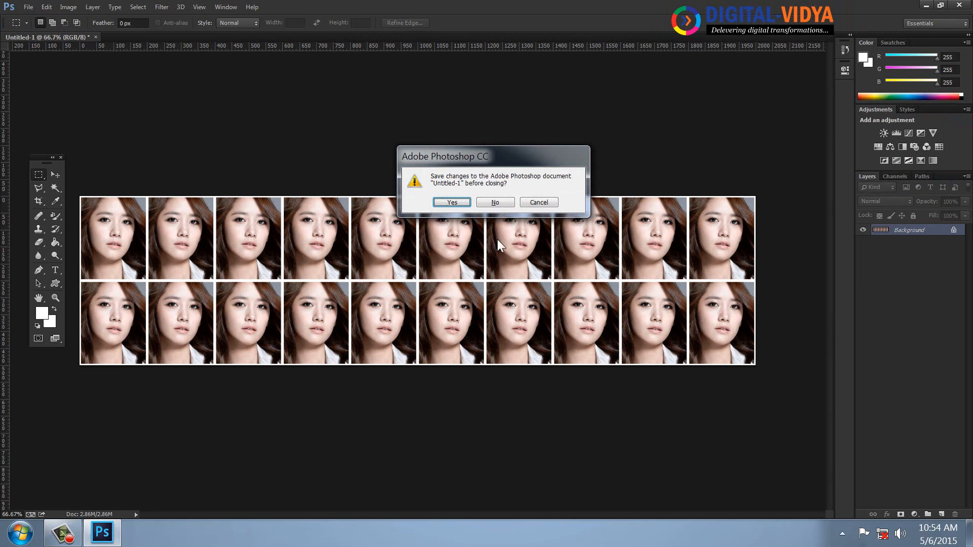
left_click(495, 203)
key("ctrl+n")
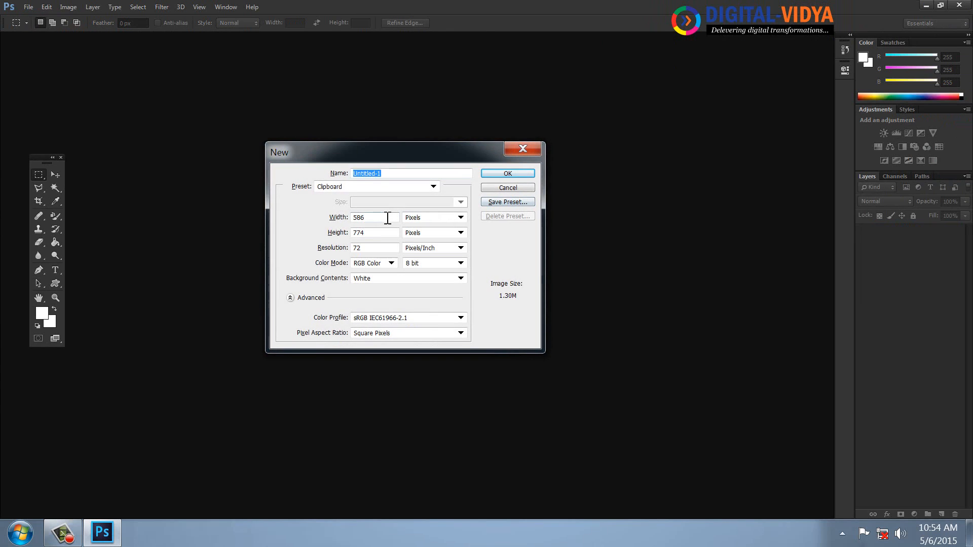
double_click(386, 218)
type("2000")
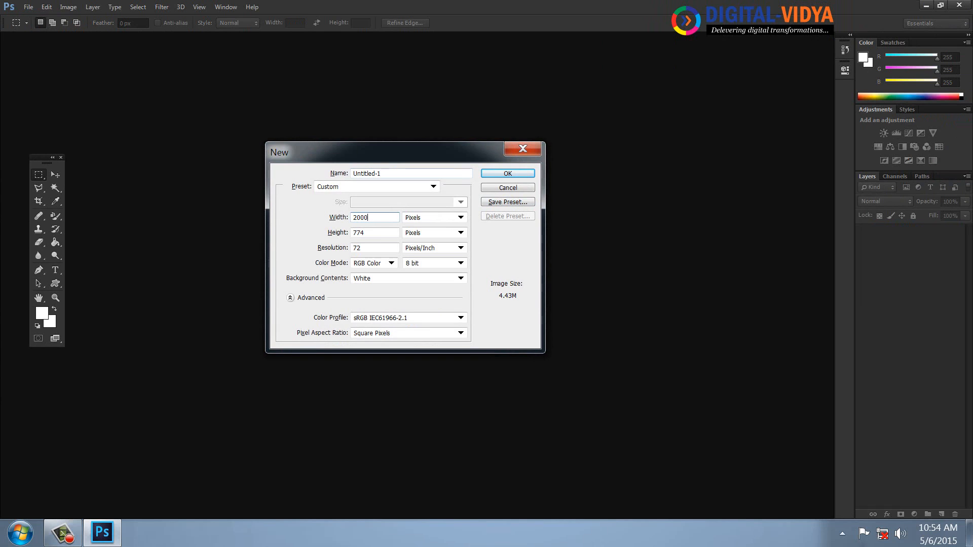
key("Tab")
key("Return")
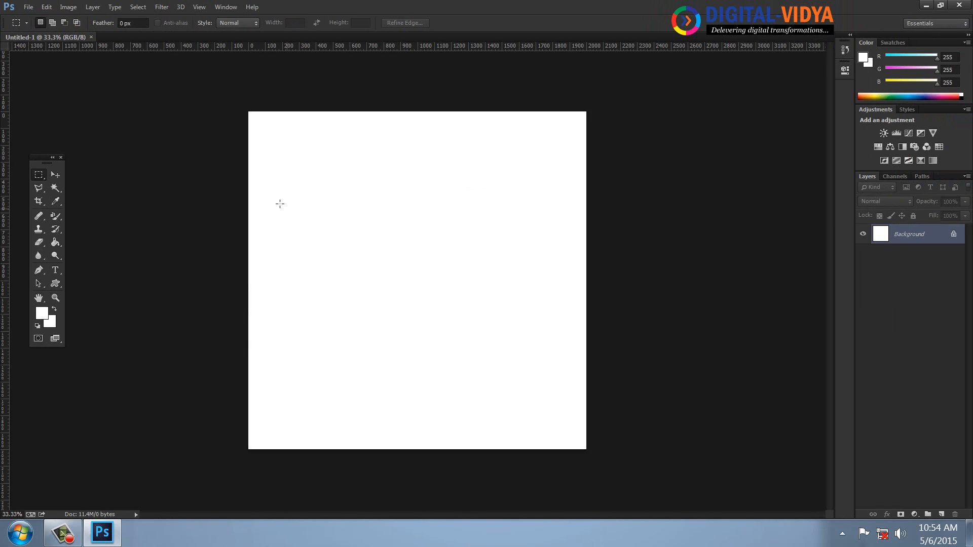
Fill the square canvas with the portrait pattern
left_click(47, 6)
left_click(80, 169)
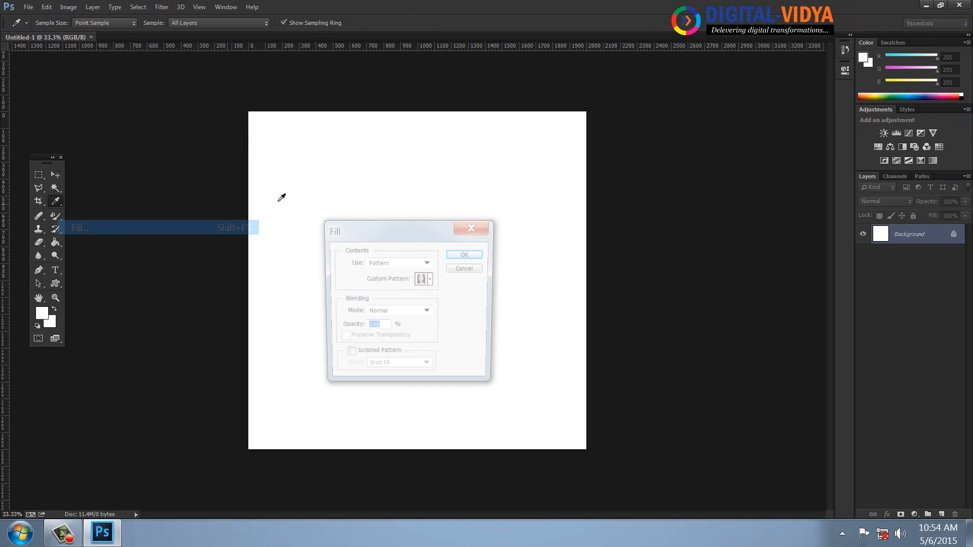
left_click(465, 255)
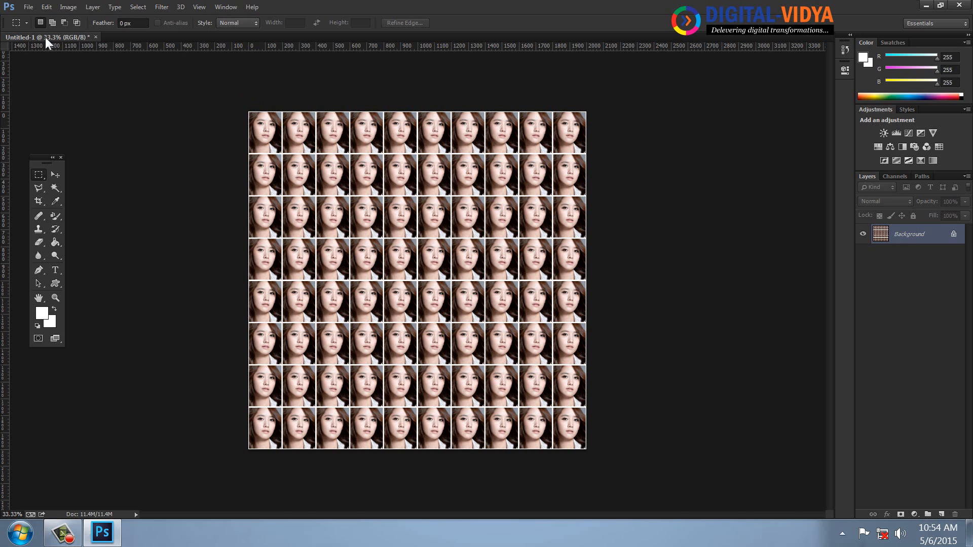
View the tiles at 100%, pan across the canvas edges, then close the document
left_click(199, 7)
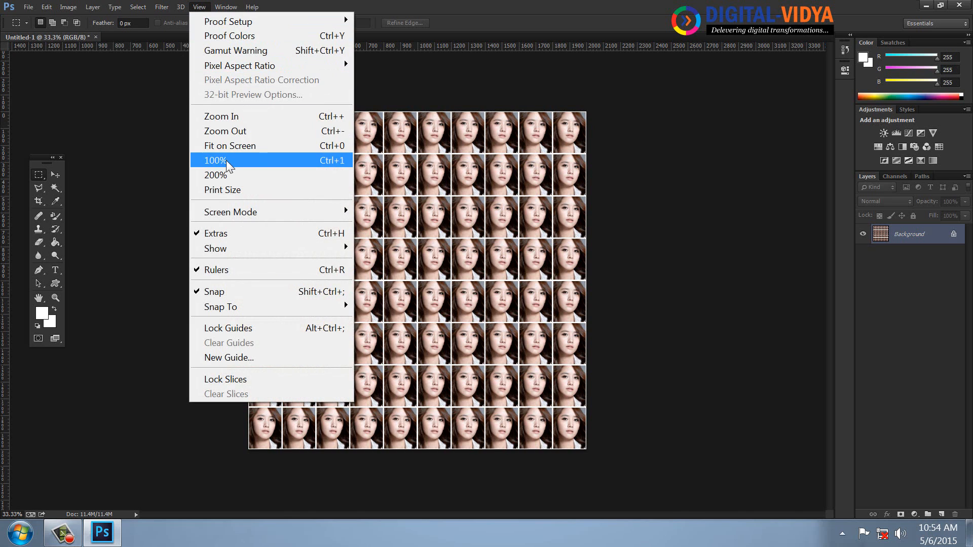
left_click(226, 160)
left_click(41, 299)
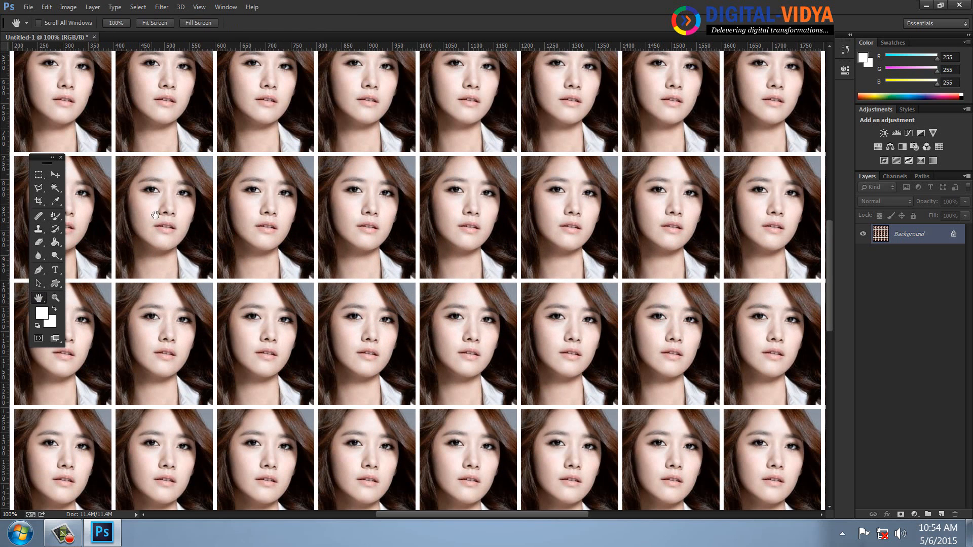
left_click_drag(168, 212, 378, 315)
left_click_drag(479, 203, 391, 317)
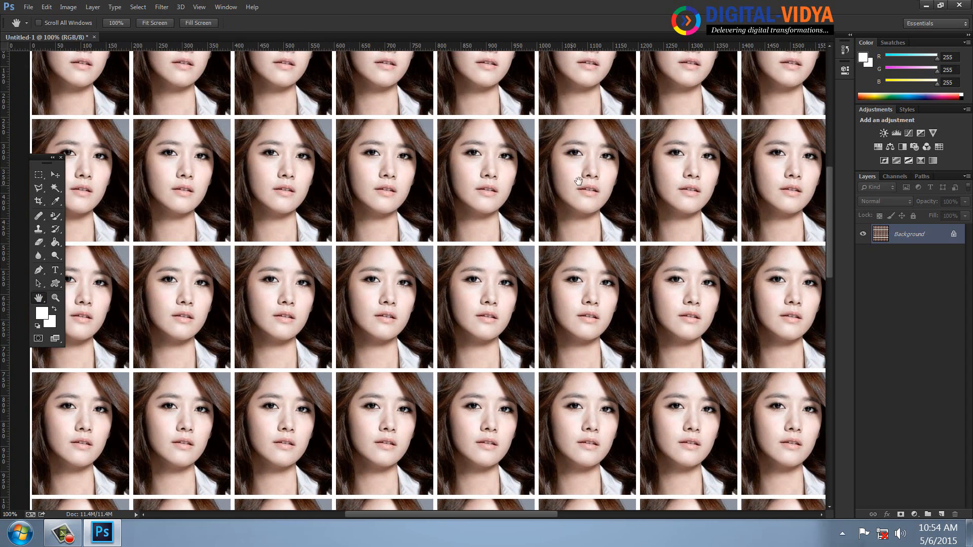
left_click_drag(574, 183, 417, 265)
left_click_drag(652, 156, 489, 168)
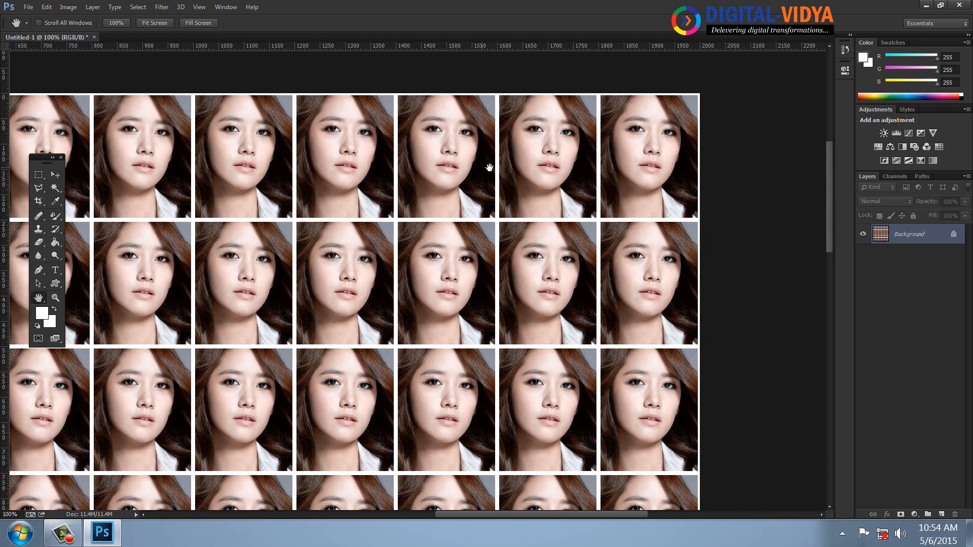
left_click_drag(472, 374, 520, 241)
left_click_drag(440, 352, 497, 245)
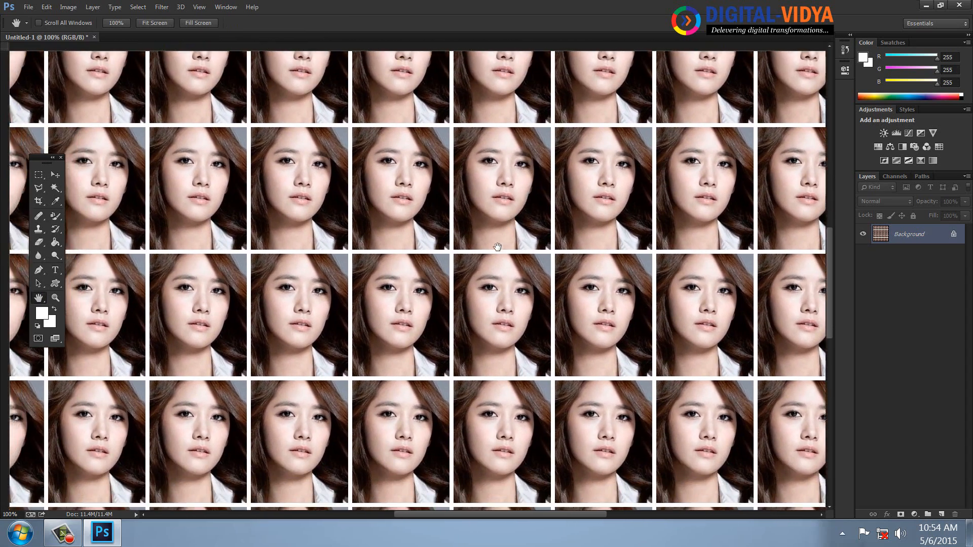
key("ctrl+w")
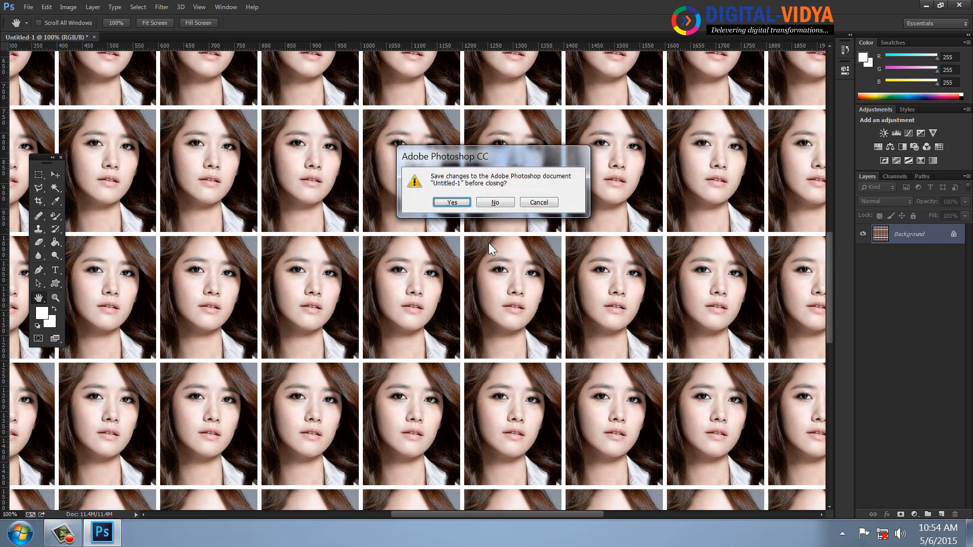
Discard the tiled canvas and create a blank 2000×2000 px document, correcting a mistyped 4000 width
left_click(494, 202)
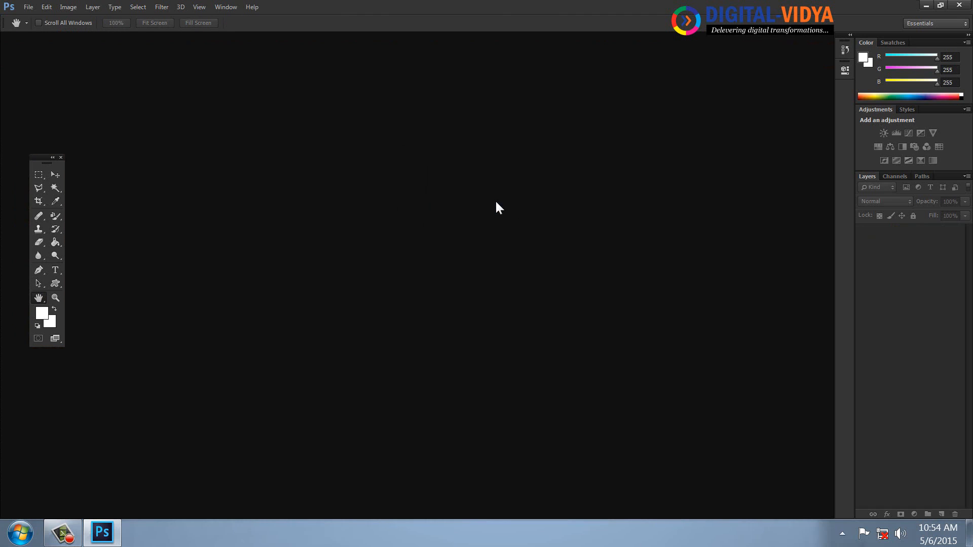
key("ctrl+n")
left_click_drag(388, 217, 273, 217)
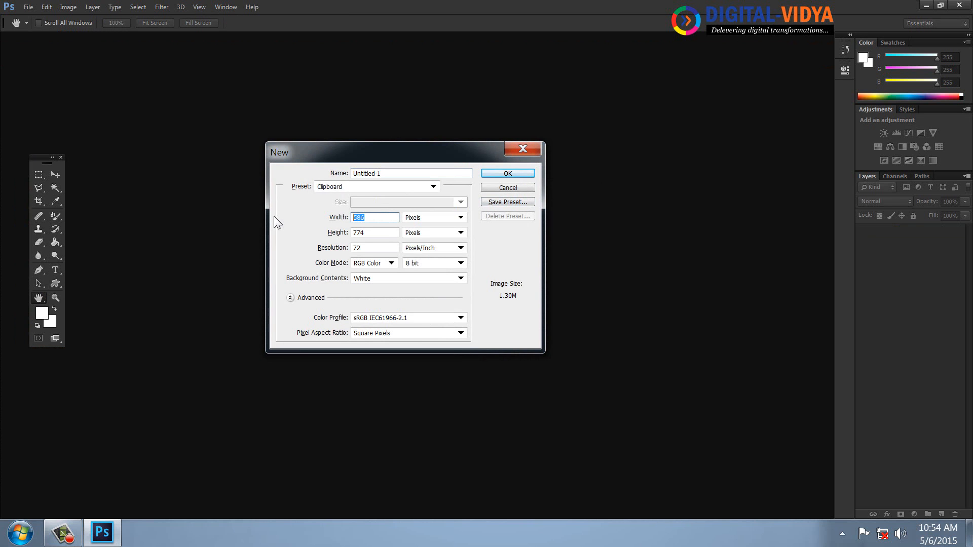
type("4000")
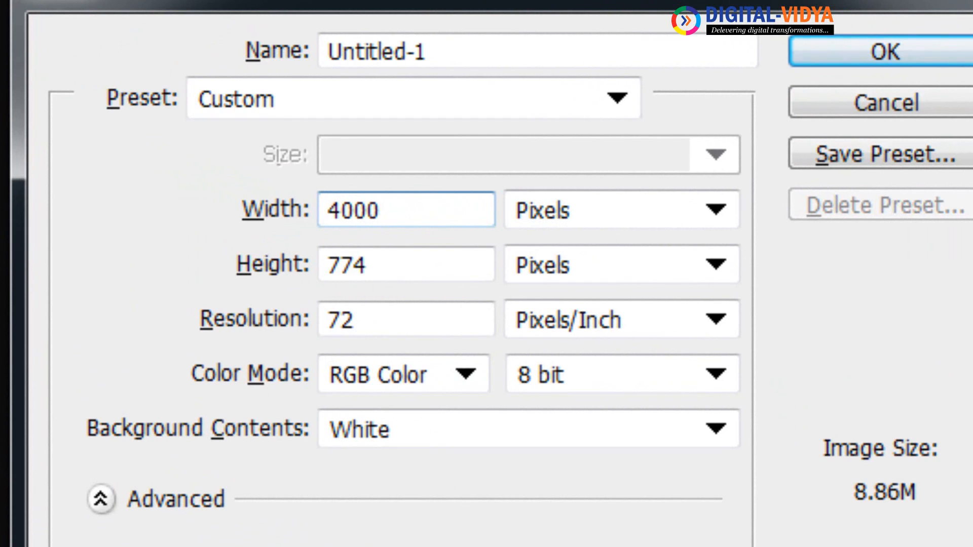
left_click_drag(397, 210, 77, 170)
type("2000")
key("Tab")
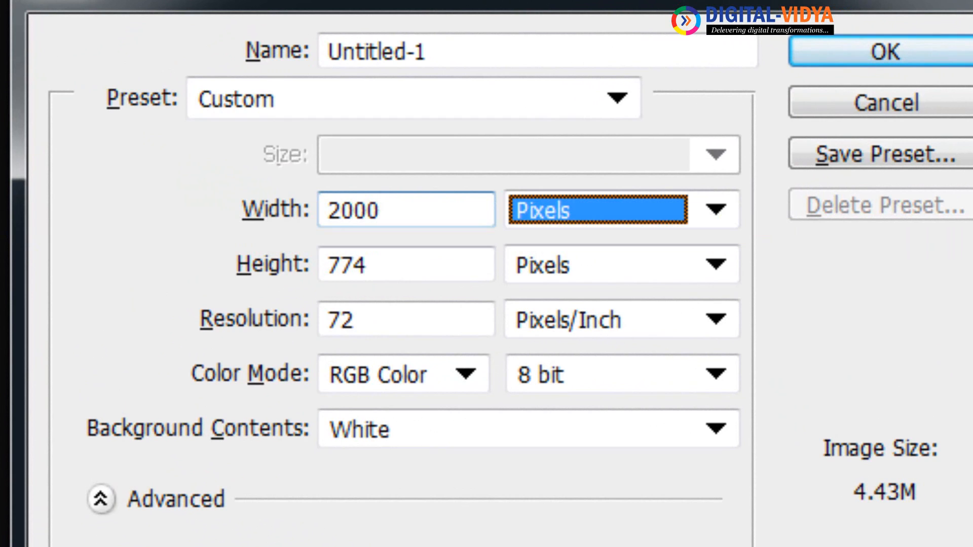
key("Tab")
type("2000")
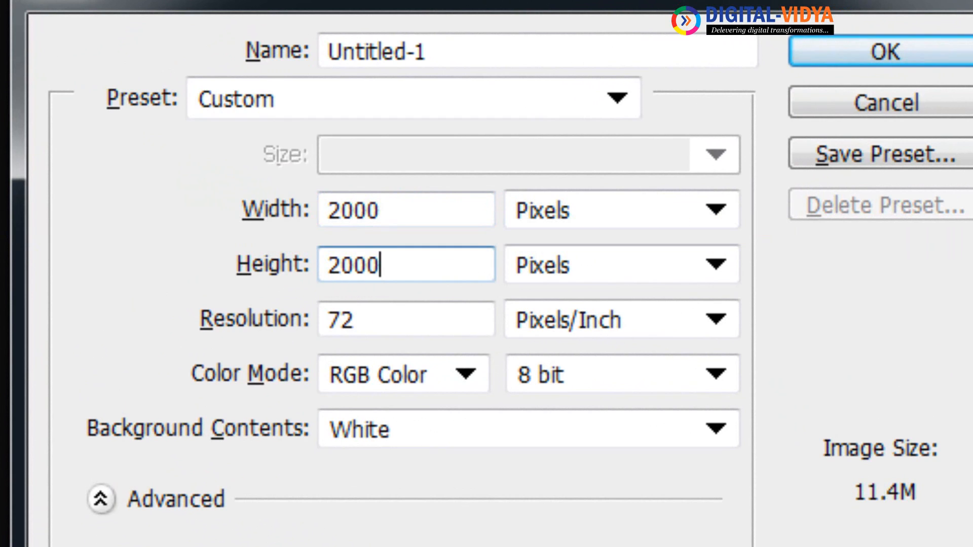
key("Return")
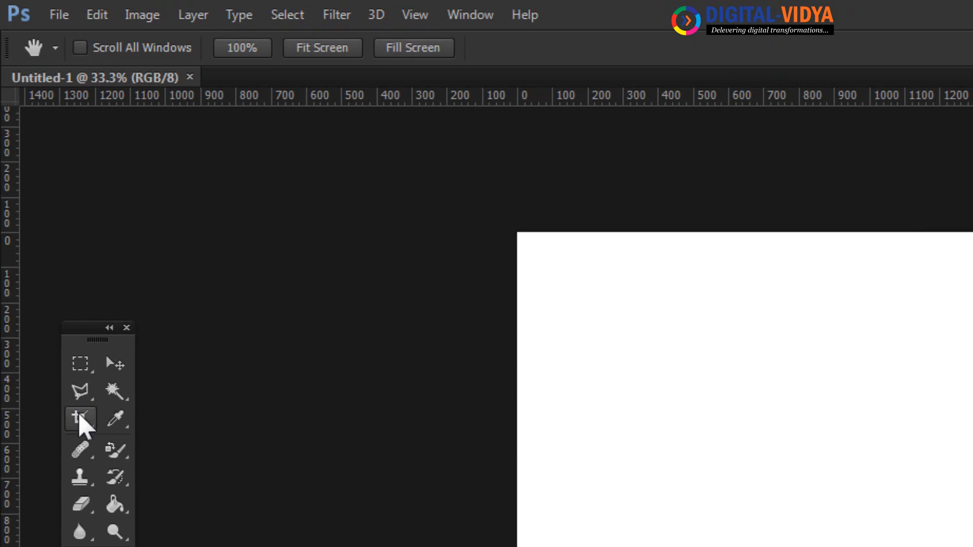
Switch to the Slice tool and draw a slice over the canvas's top-left area
left_click(114, 451)
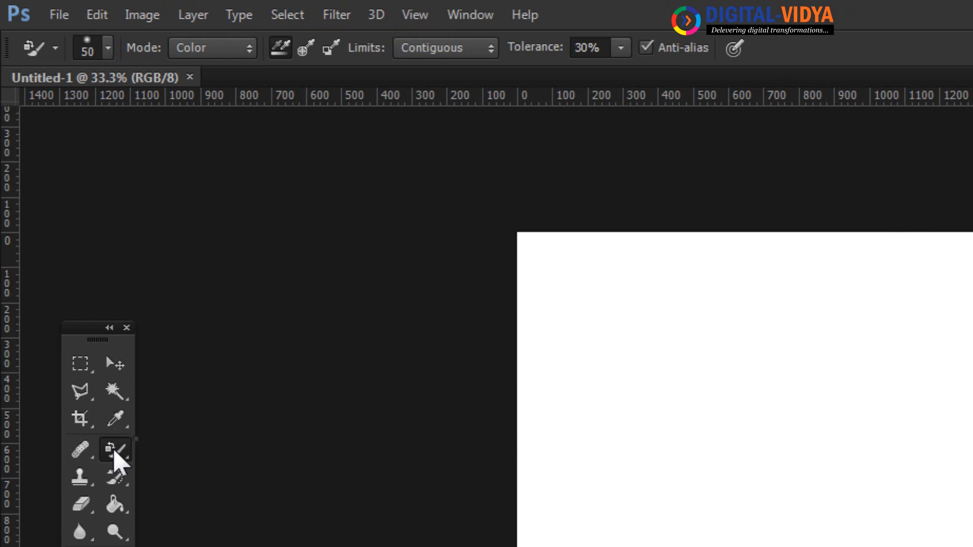
right_click(113, 449)
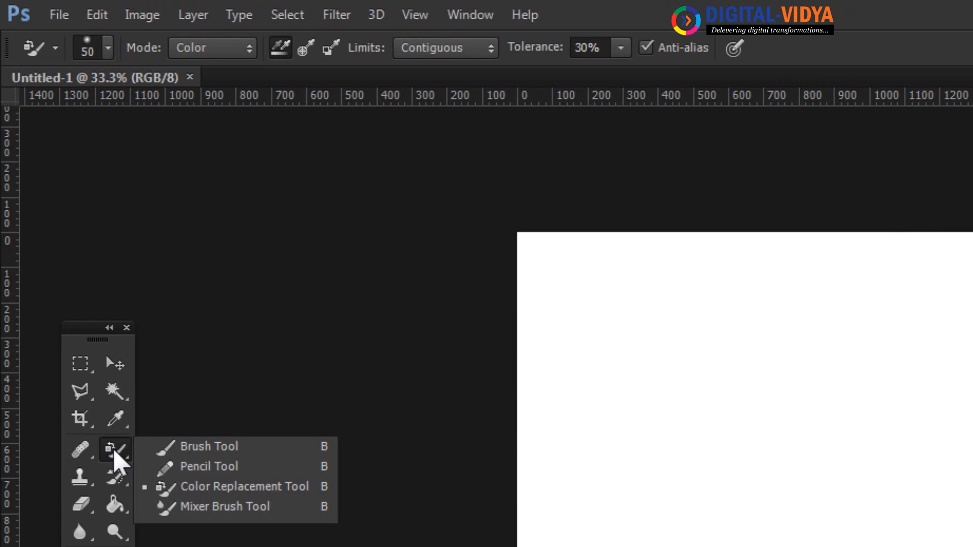
left_click(91, 428)
right_click(90, 427)
left_click(234, 459)
left_click_drag(426, 185, 744, 393)
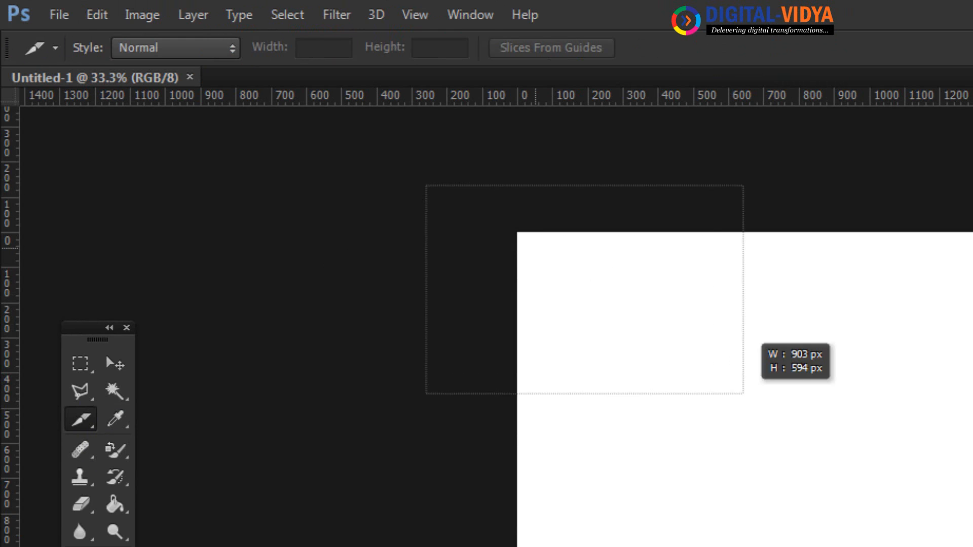
Divide the slice into 10 horizontal and 5 vertical slices
right_click(530, 217)
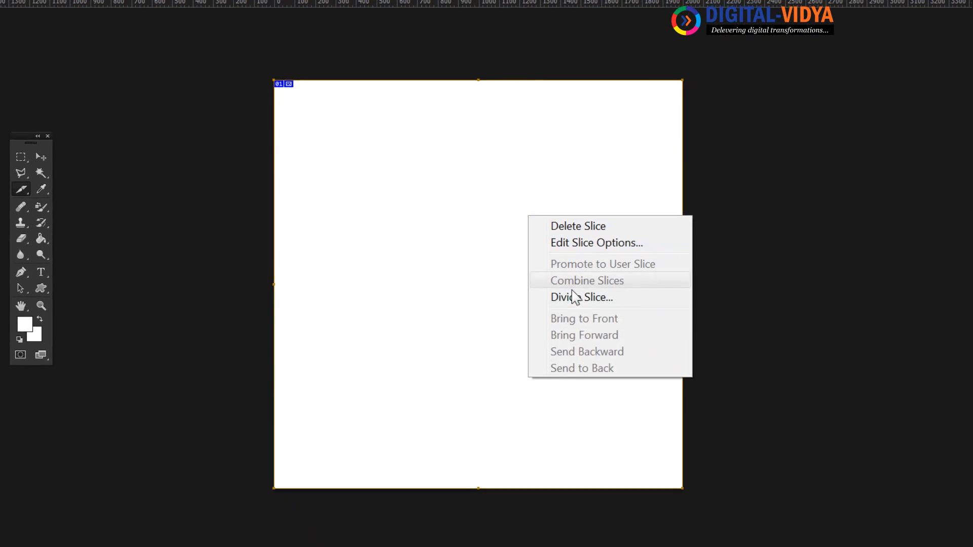
left_click(575, 297)
left_click(425, 184)
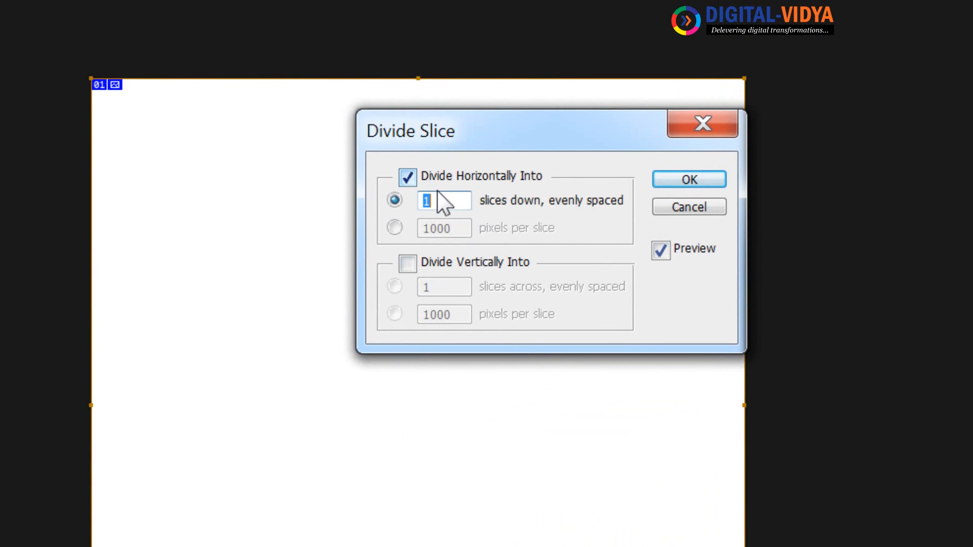
type("10")
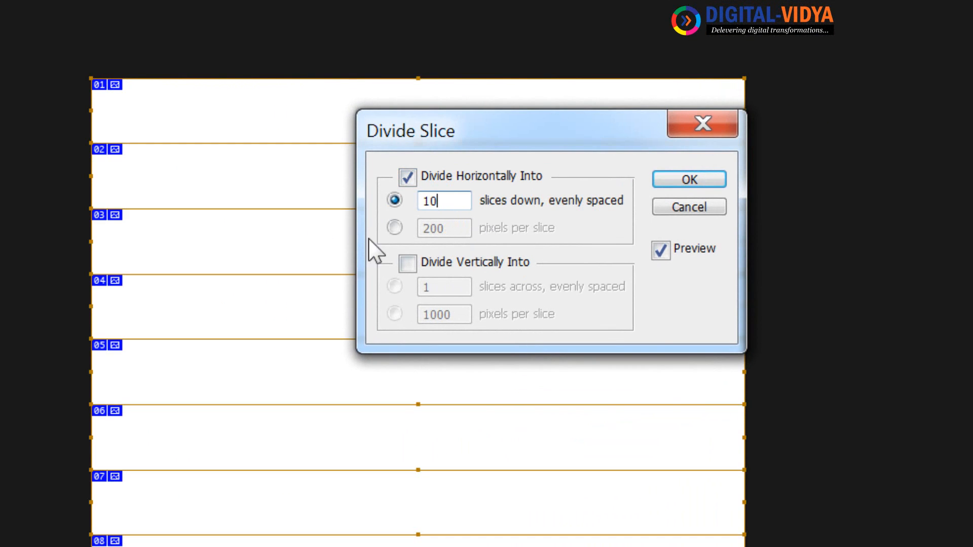
left_click(430, 261)
type("10")
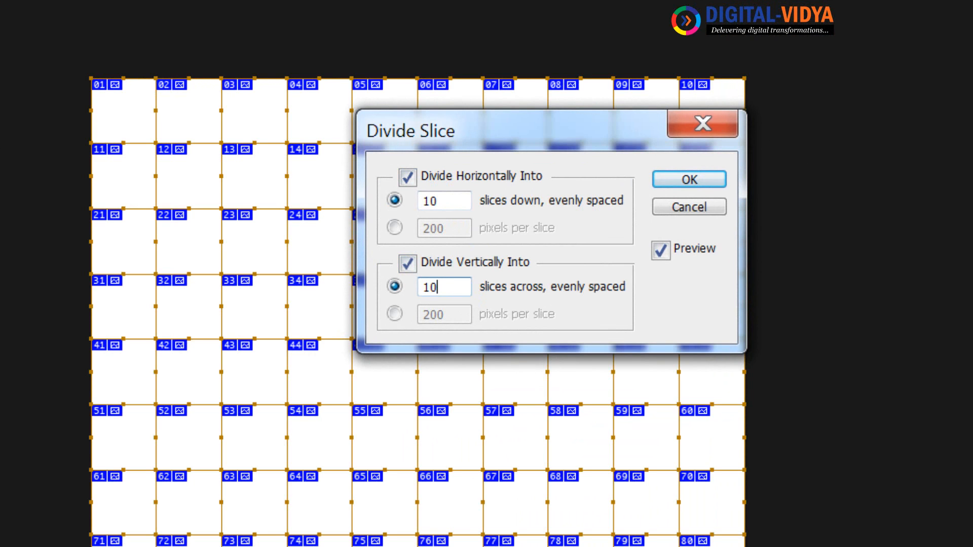
left_click_drag(448, 287, 362, 287)
type("5")
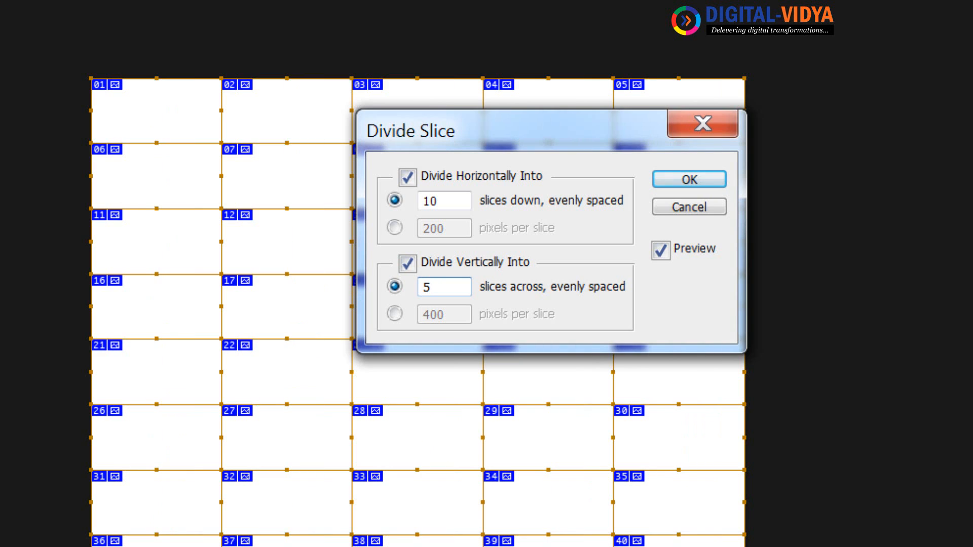
left_click(680, 180)
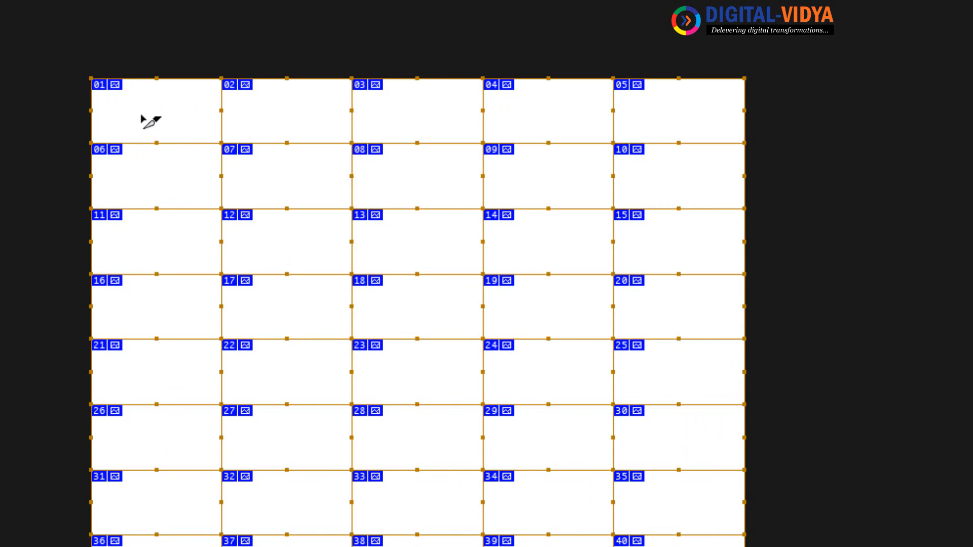
View the canvas at 100% and pan to the top-left slices
left_click(41, 1)
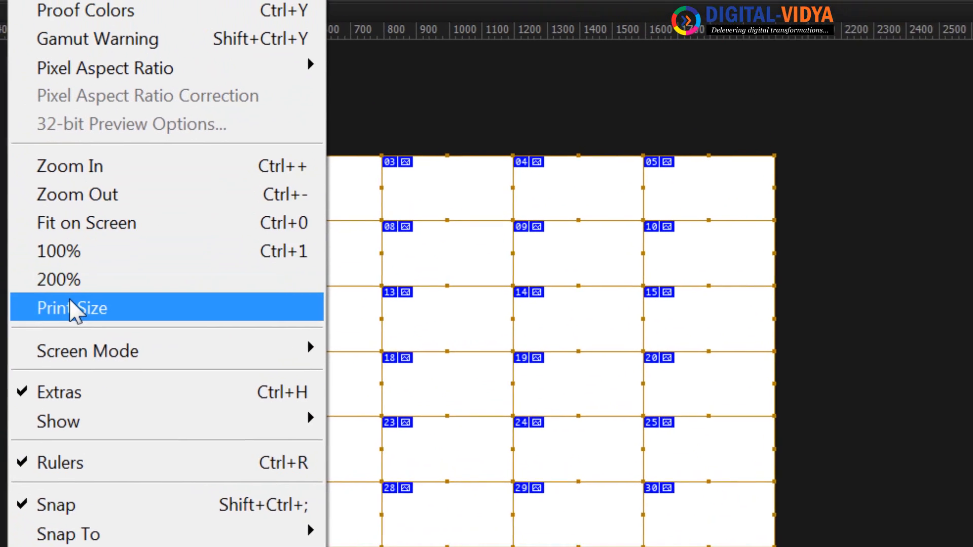
left_click(92, 311)
key("space")
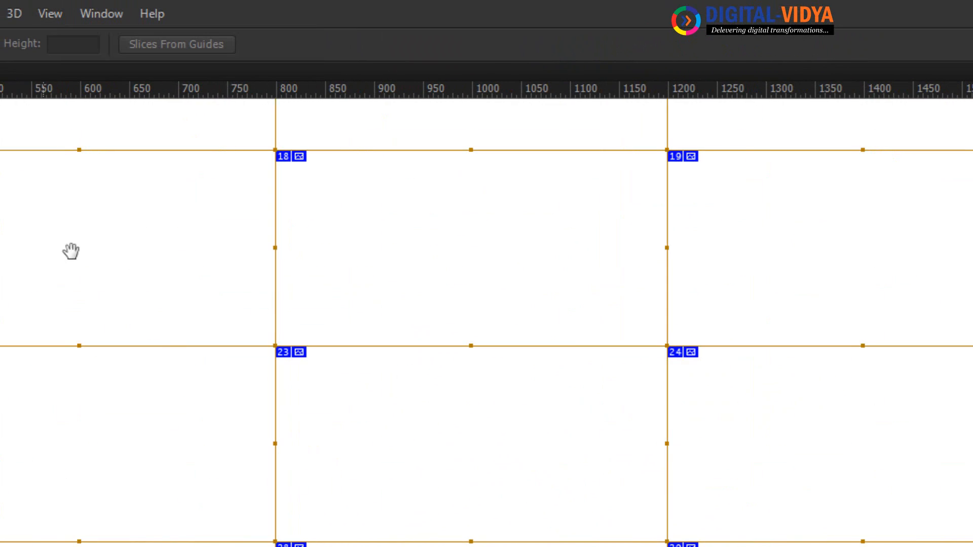
left_click_drag(96, 254, 638, 546)
left_click_drag(399, 463, 366, 546)
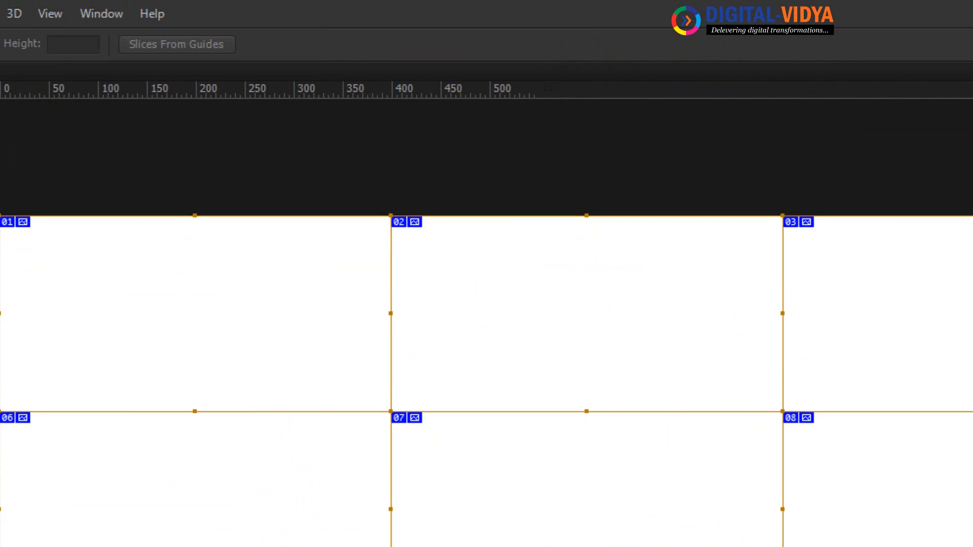
Marquee and copy the 400×200 area of slice 01, then create a clipboard-sized new document
key("m")
left_click_drag(20, 169, 412, 365)
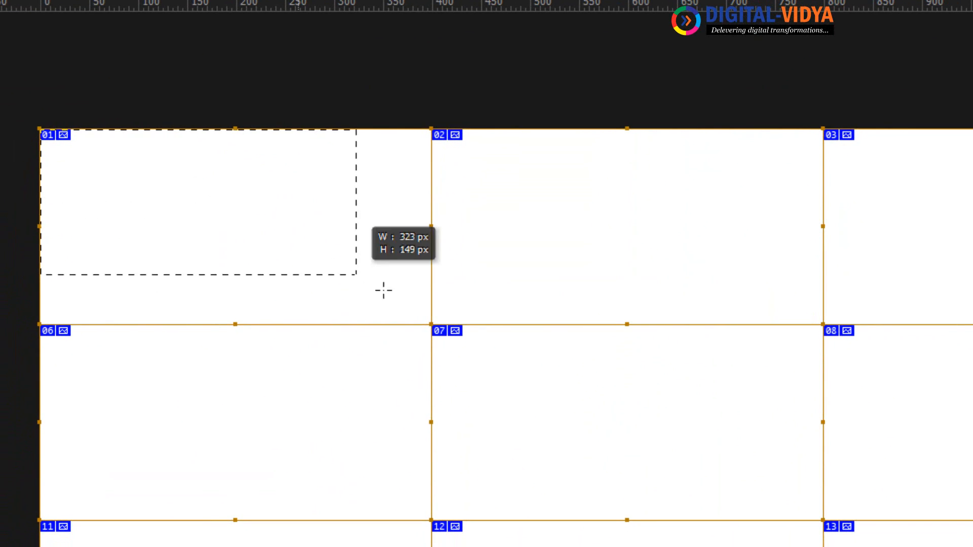
left_click_drag(432, 325, 431, 325)
key("ctrl+c")
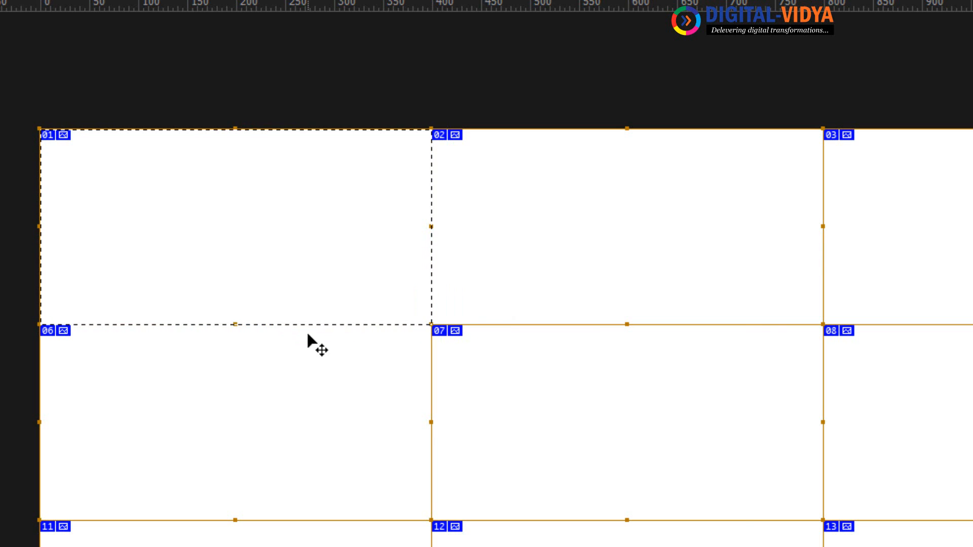
key("ctrl+n")
key("Return")
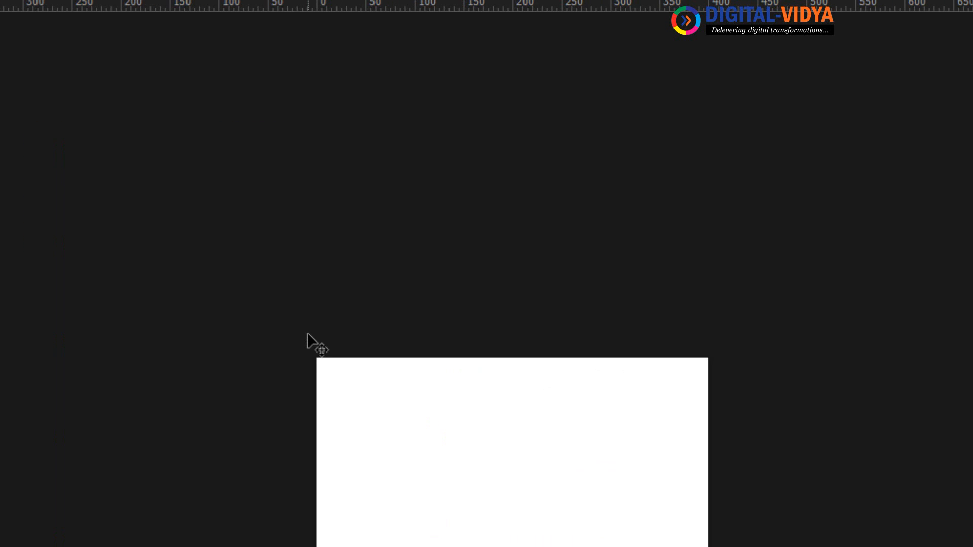
Zoom in on the new document and open the logo image DV_small_03.png
key("ctrl+plus")
key("ctrl+plus")
left_click(191, 0)
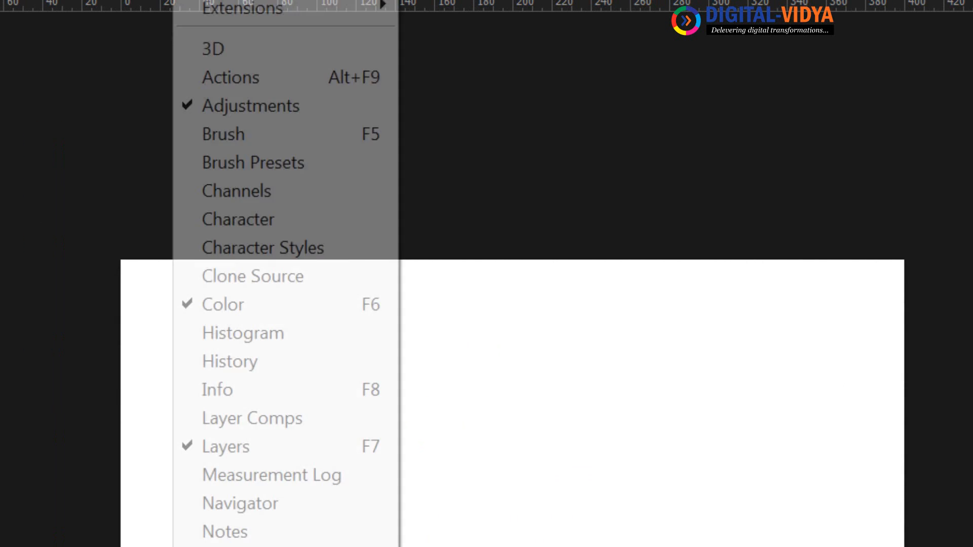
mouse_move(0, 0)
left_click(5, 25)
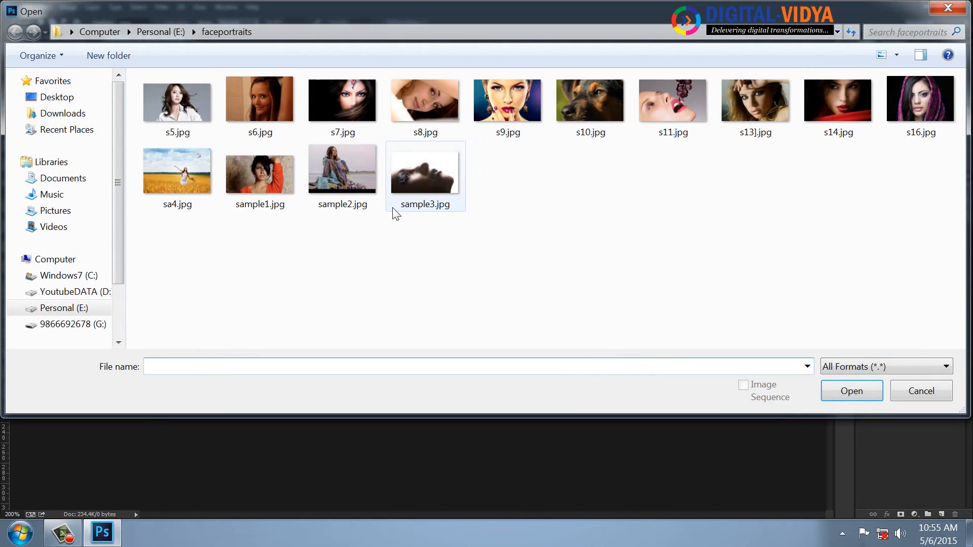
left_click(540, 212)
key("BackSpace")
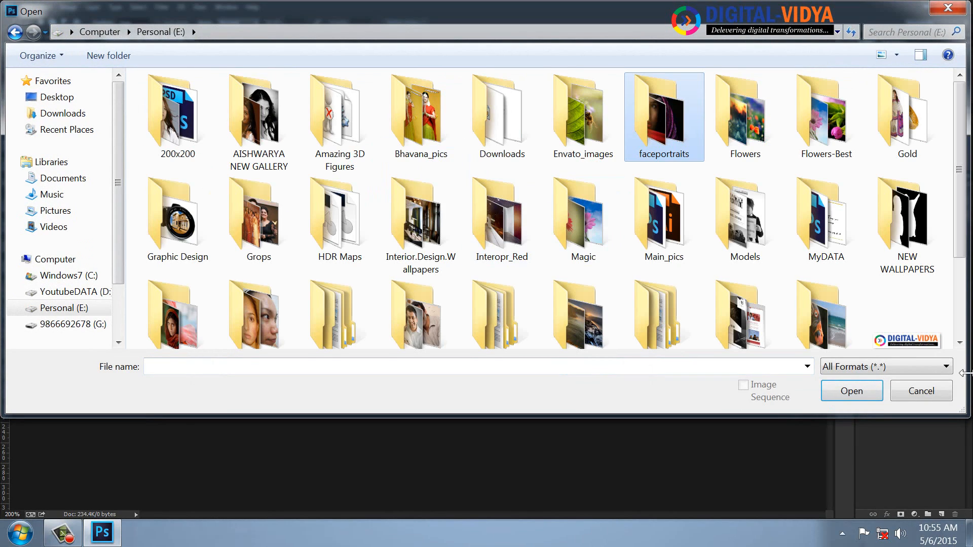
double_click(896, 339)
Copy the whole logo, close its file, and paste it into Untitled-2
key("ctrl+a")
key("ctrl+c")
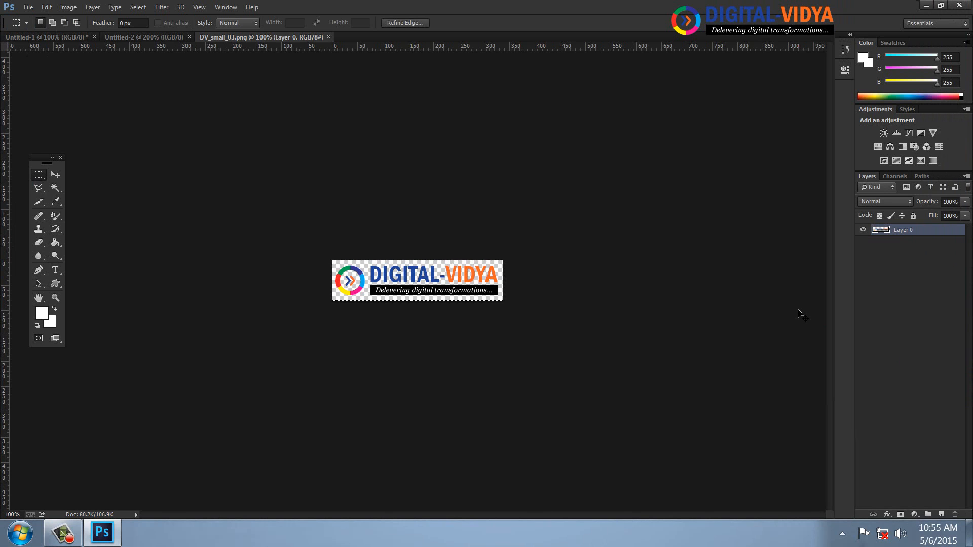
key("ctrl+w")
key("ctrl+v")
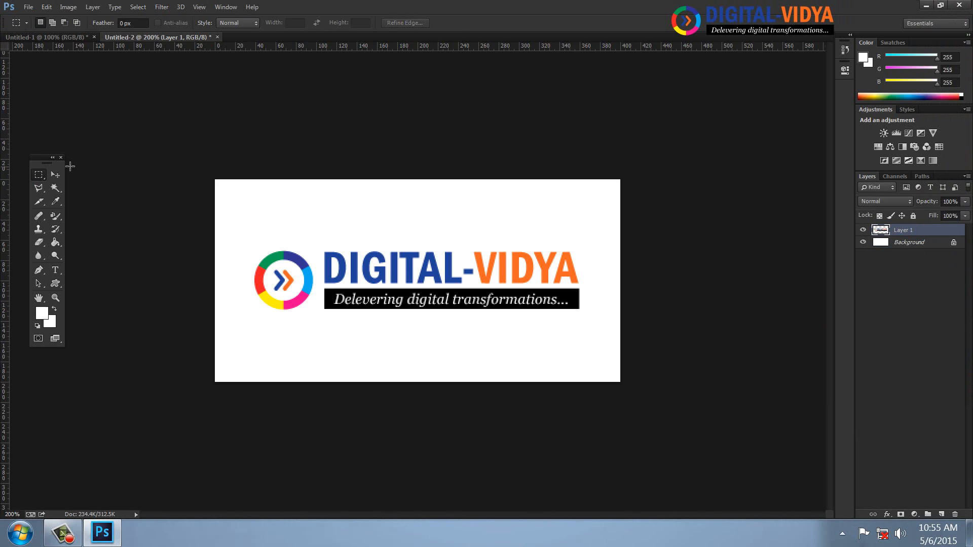
Move the logo up and start a dark grey text line below it
key("v")
left_click_drag(390, 276, 392, 229)
key("t")
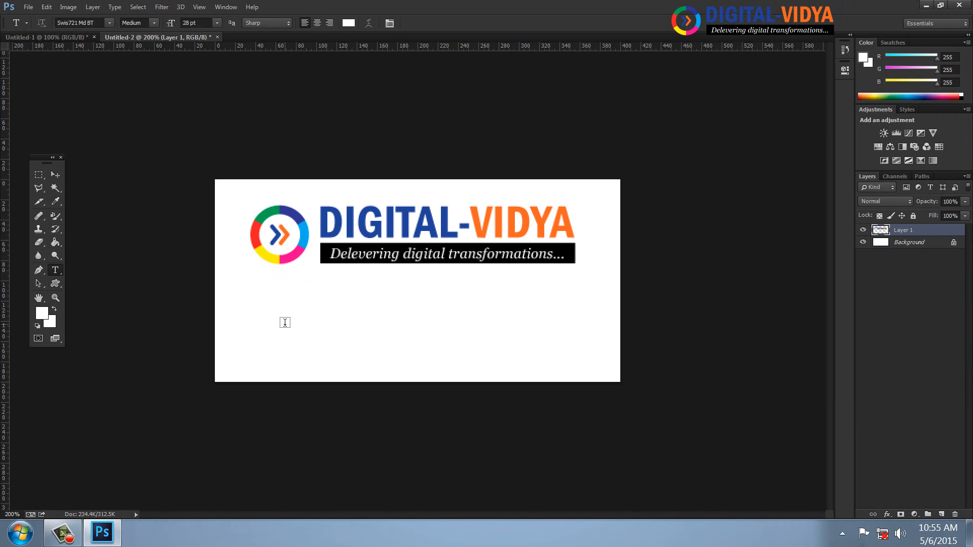
left_click(283, 322)
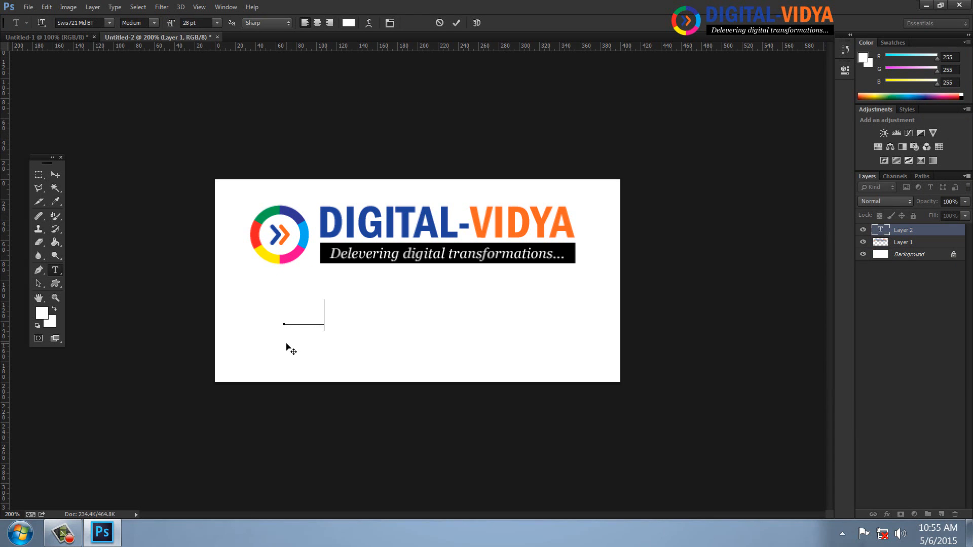
type("tal")
key("ctrl+a")
left_click(43, 313)
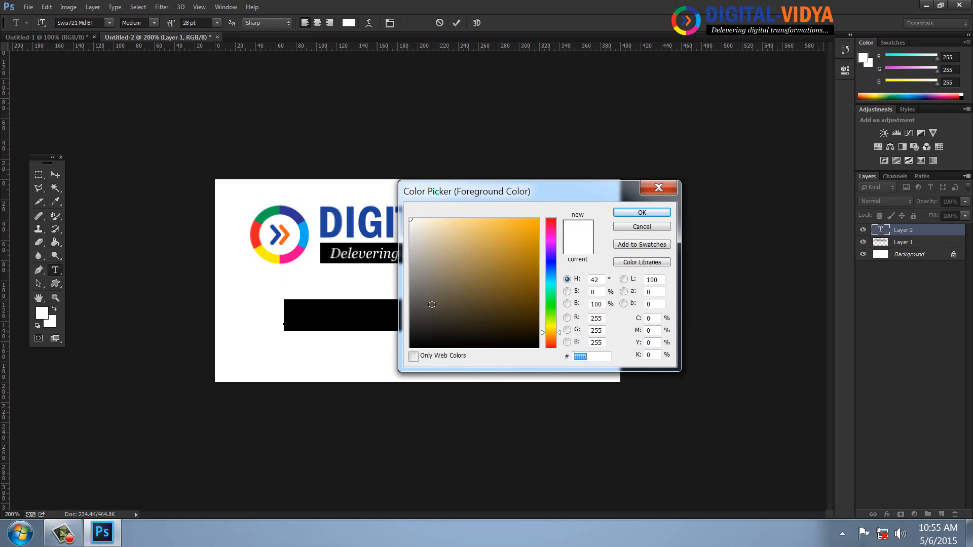
mouse_move(559, 327)
left_mouse_down()
mouse_move(557, 339)
mouse_move(459, 339)
mouse_move(419, 334)
mouse_move(416, 322)
left_mouse_up()
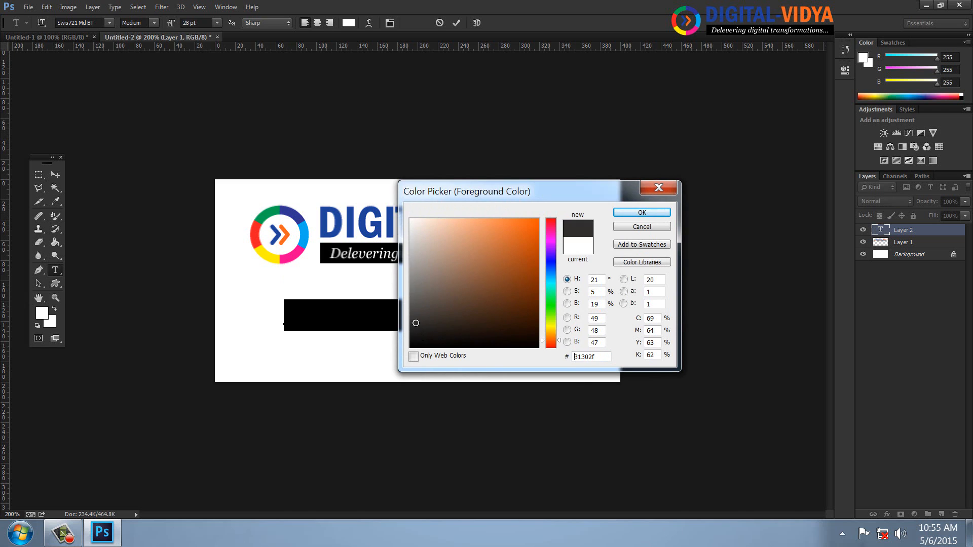
left_click(623, 213)
Finish typing the company e-mail address and set it to 24 pt
left_click(408, 314)
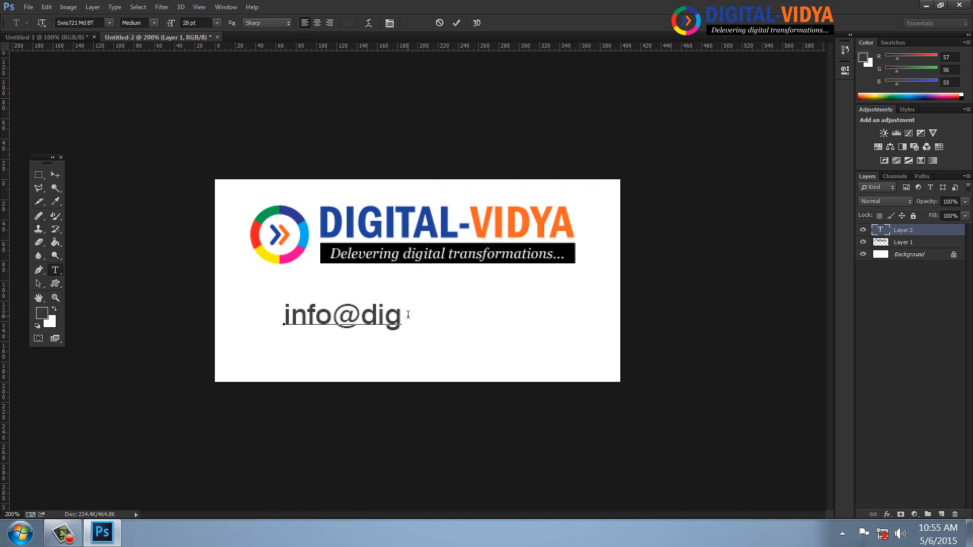
key("BackSpace")
key("BackSpace")
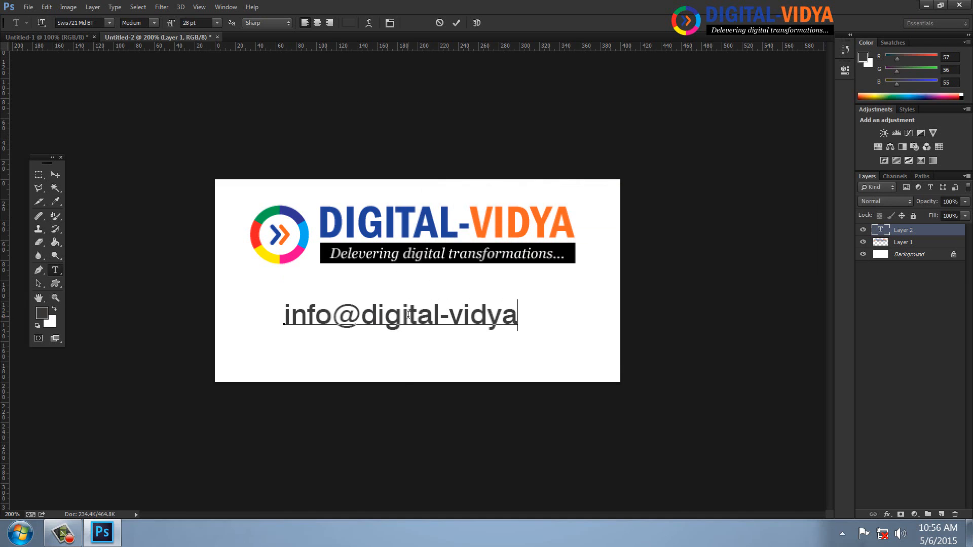
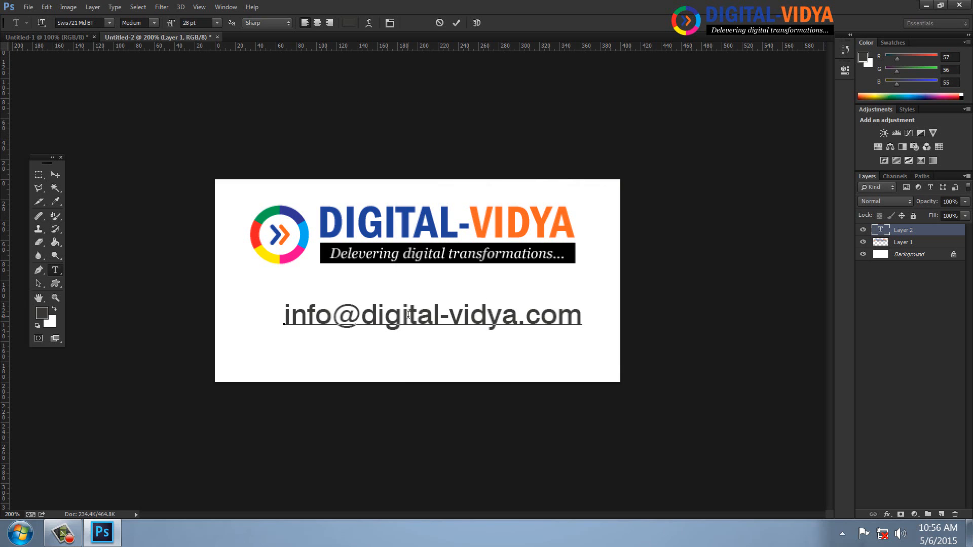
key("ctrl+a")
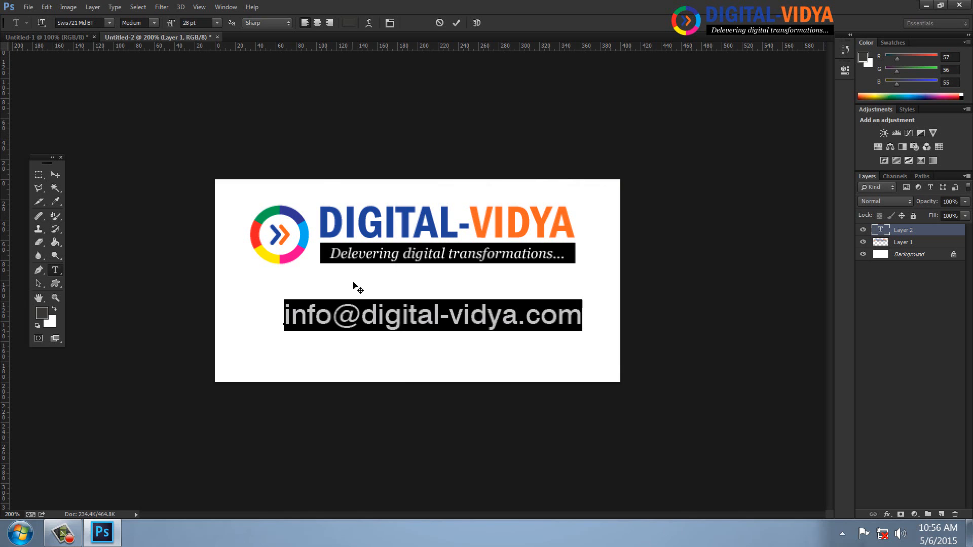
left_click(216, 23)
left_click(214, 162)
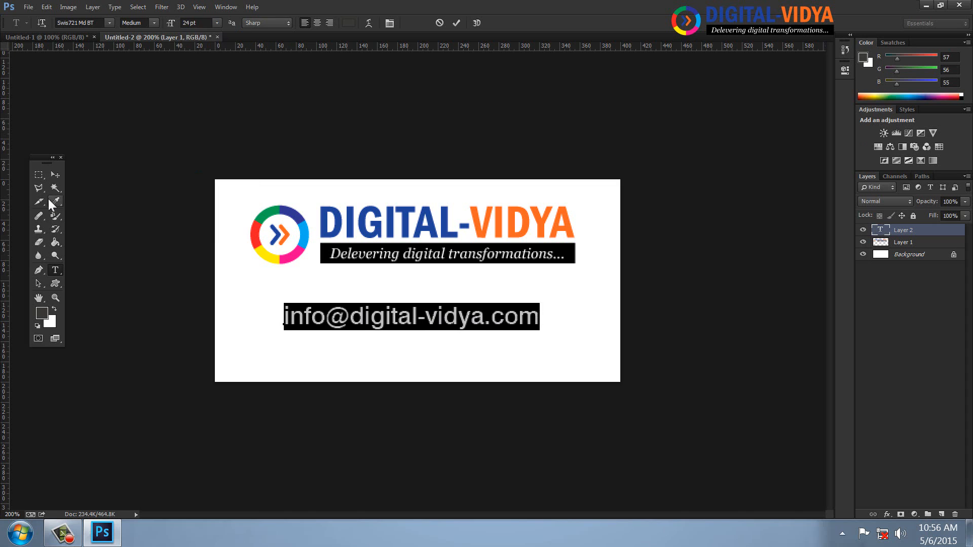
left_click(56, 174)
Move the e-mail text under the logo and type the company phone number below it
left_click_drag(495, 325, 513, 300)
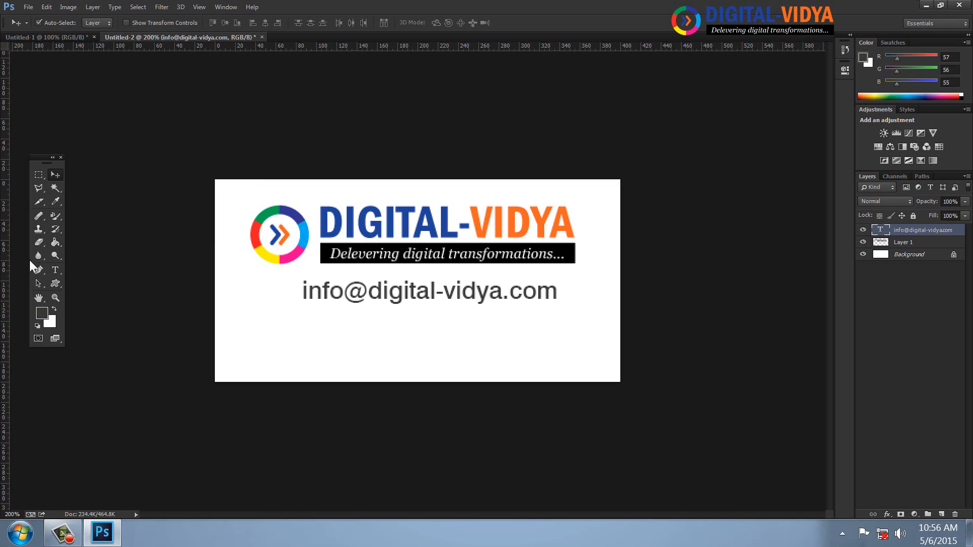
left_click(55, 270)
left_click(252, 336)
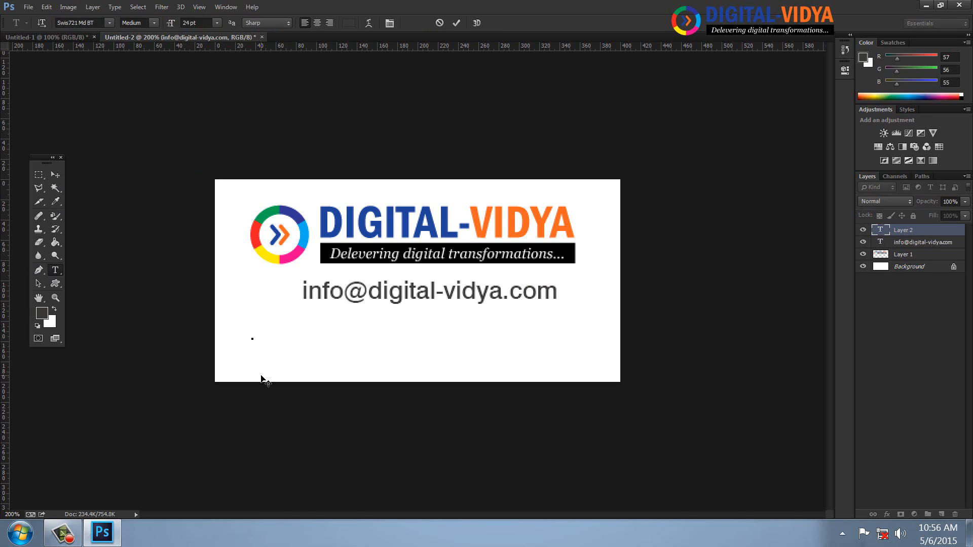
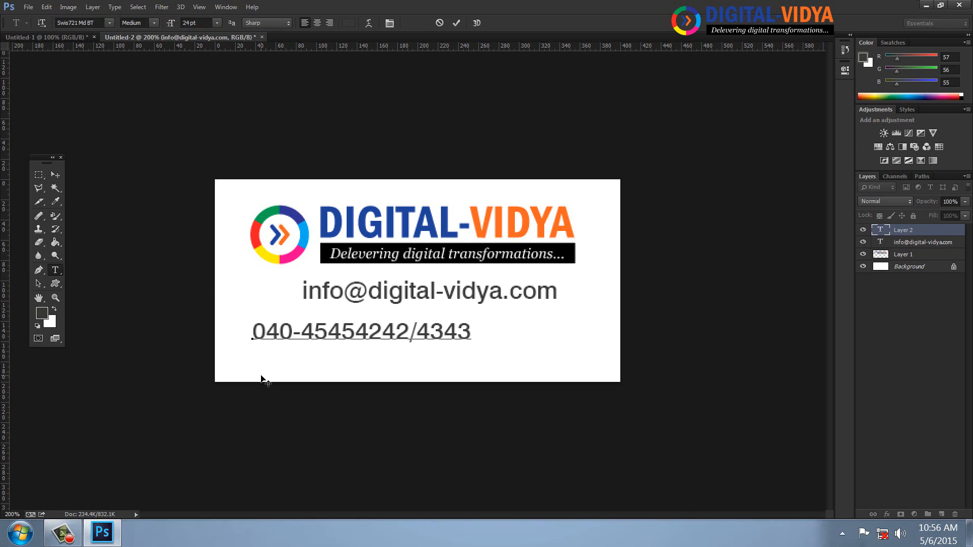
left_click(56, 175)
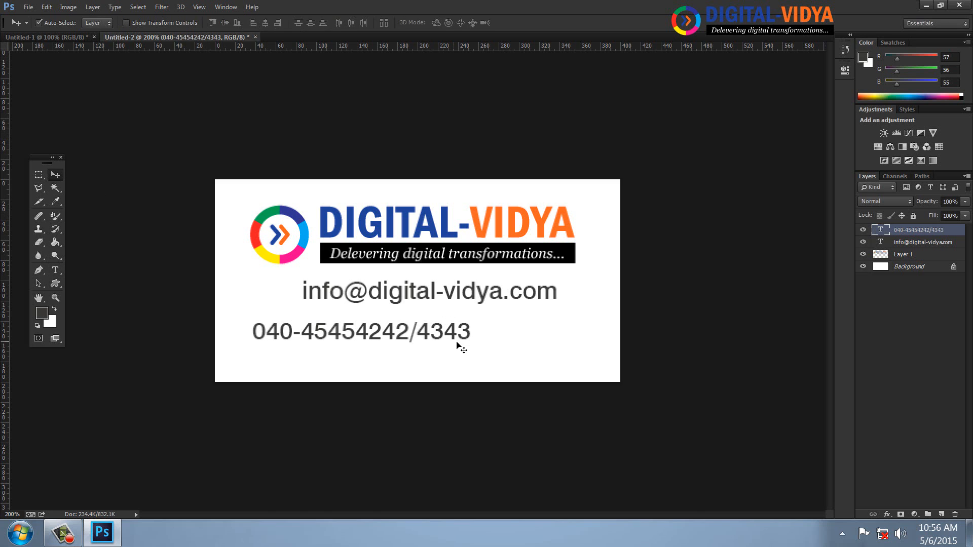
Colour the phone number red (246,3,9) and centre it under the e-mail
left_click(42, 314)
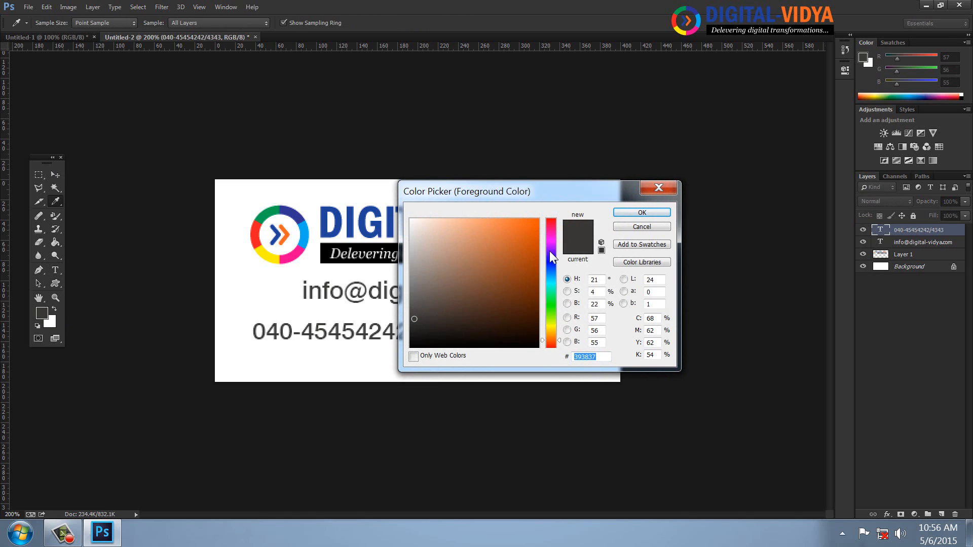
left_click_drag(550, 255, 552, 220)
left_click(537, 223)
left_click(619, 215)
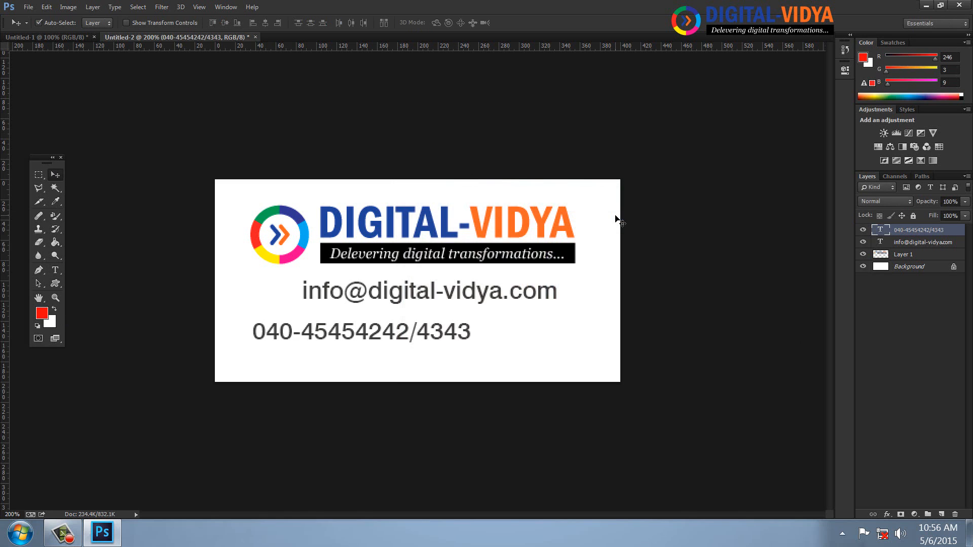
key("alt+BackSpace")
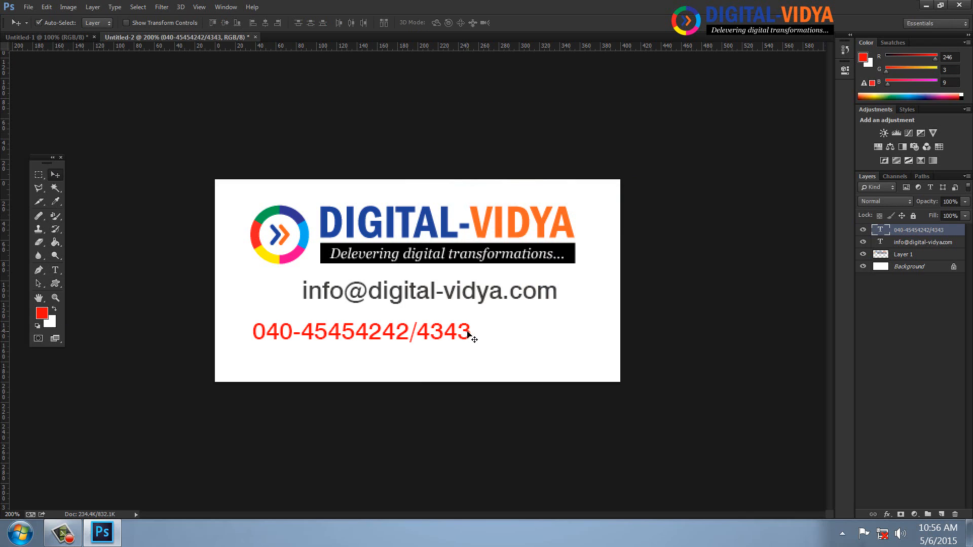
left_click_drag(468, 333, 526, 331)
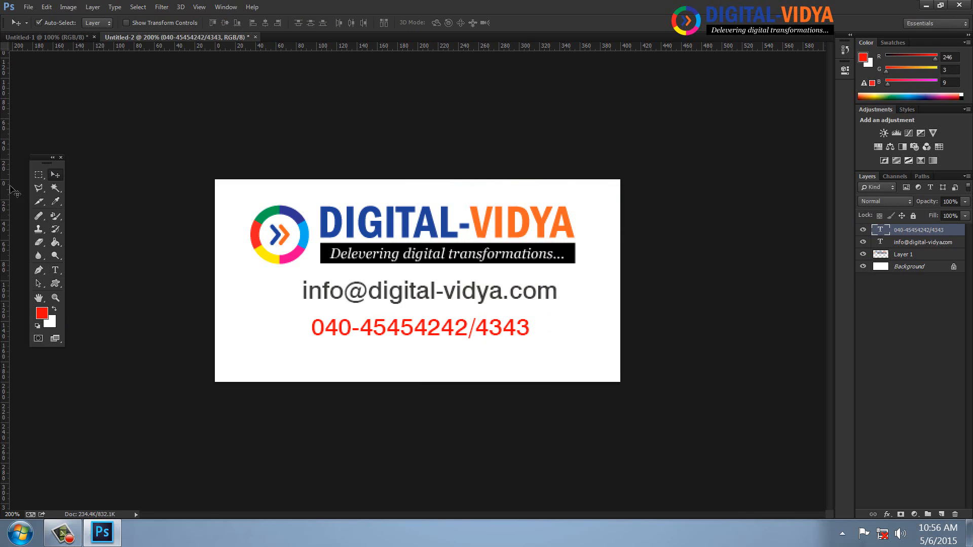
Fill a strip along the card's bottom edge with red on a new layer
left_click(37, 175)
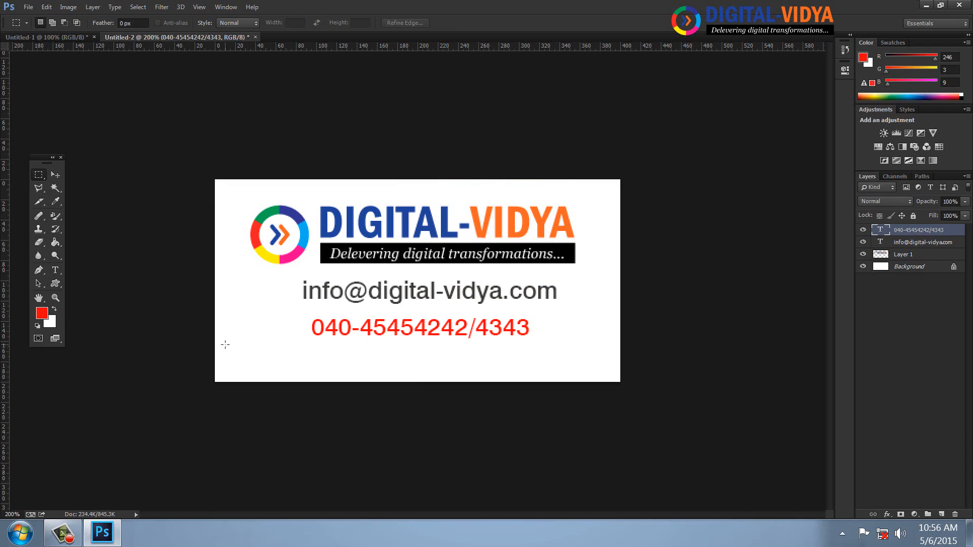
left_click_drag(216, 353, 673, 397)
left_click(941, 514)
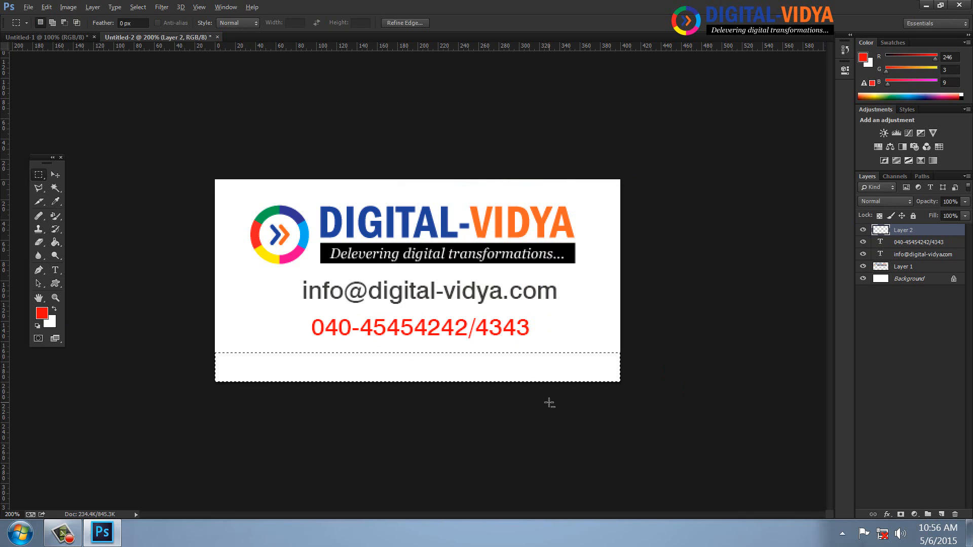
key("alt+BackSpace")
key("ctrl+d")
key("t")
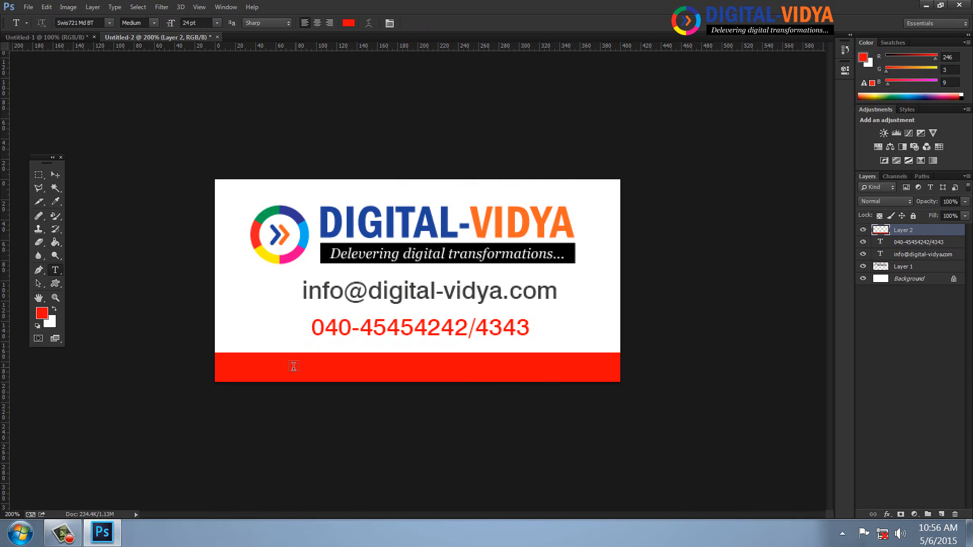
left_click(270, 371)
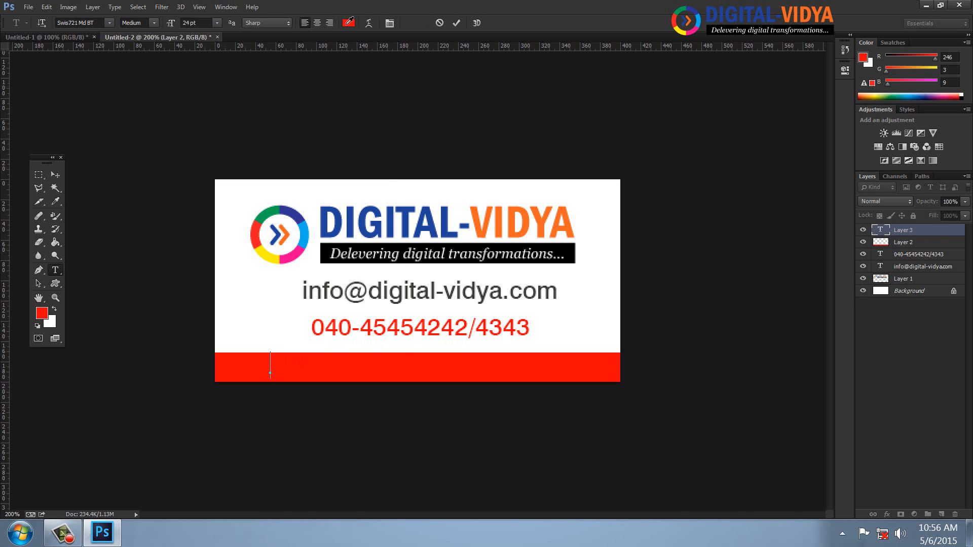
left_click(348, 23)
left_click(410, 219)
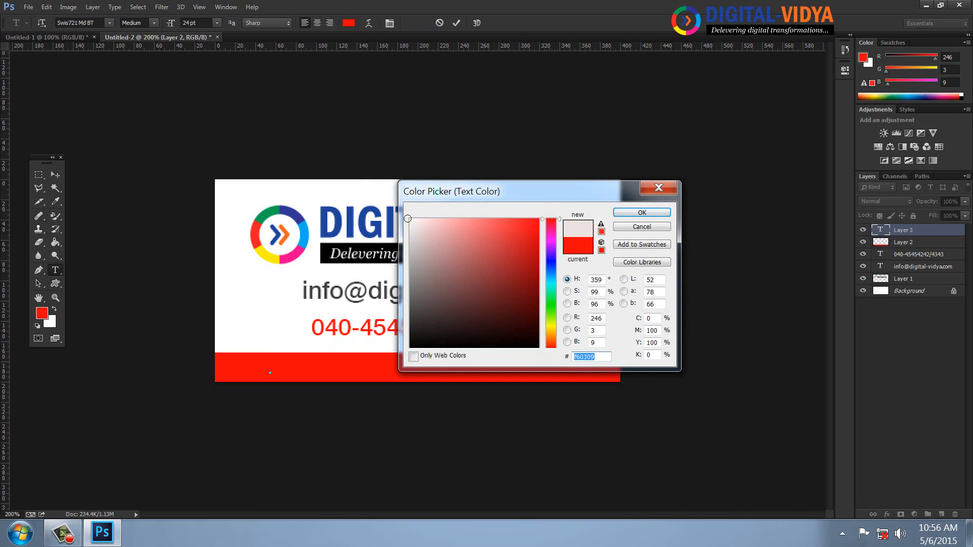
left_click(630, 214)
type("www")
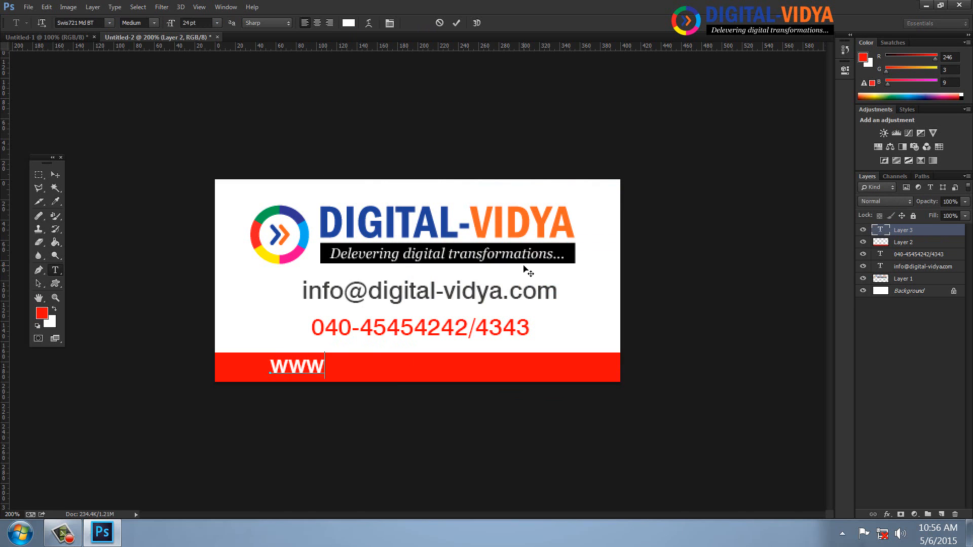
type(".digital")
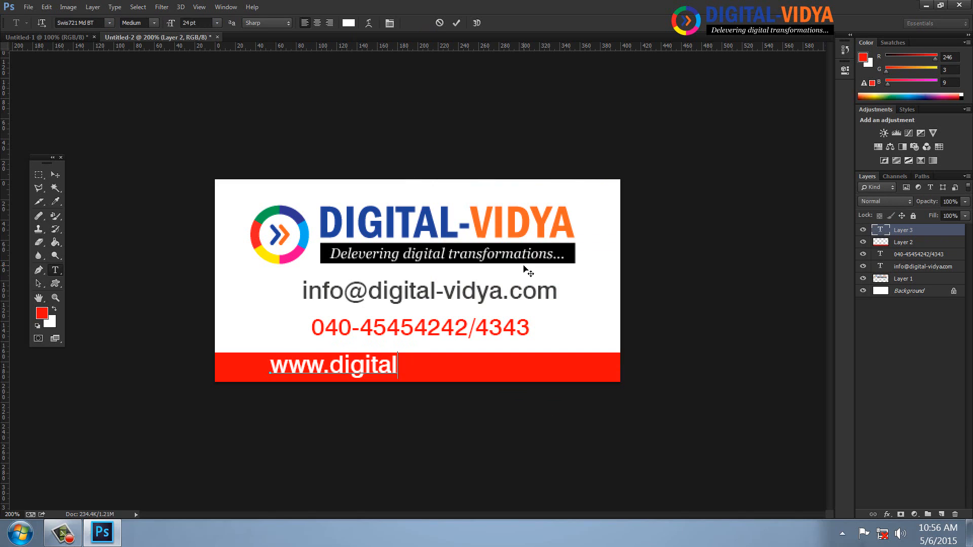
type("-vidya.com")
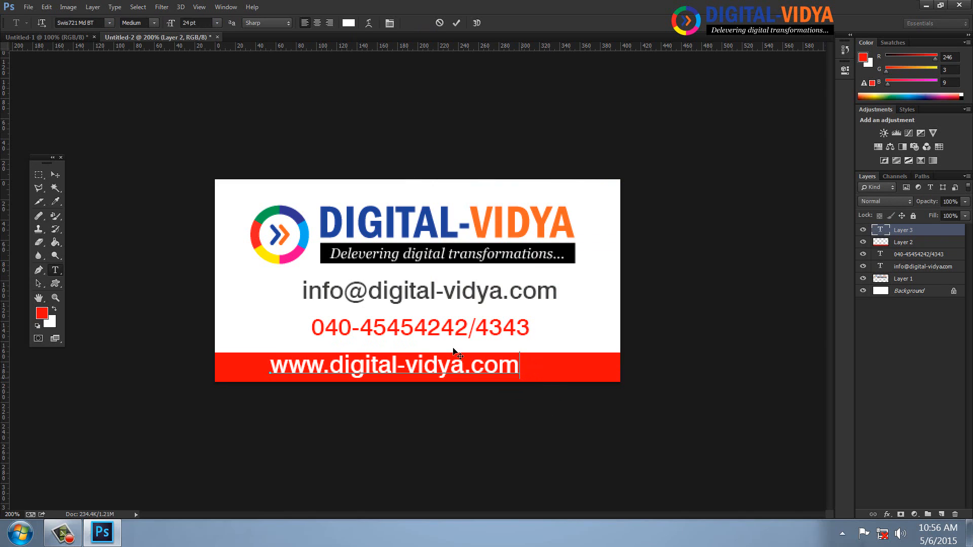
left_click(56, 175)
left_click_drag(492, 365, 511, 367)
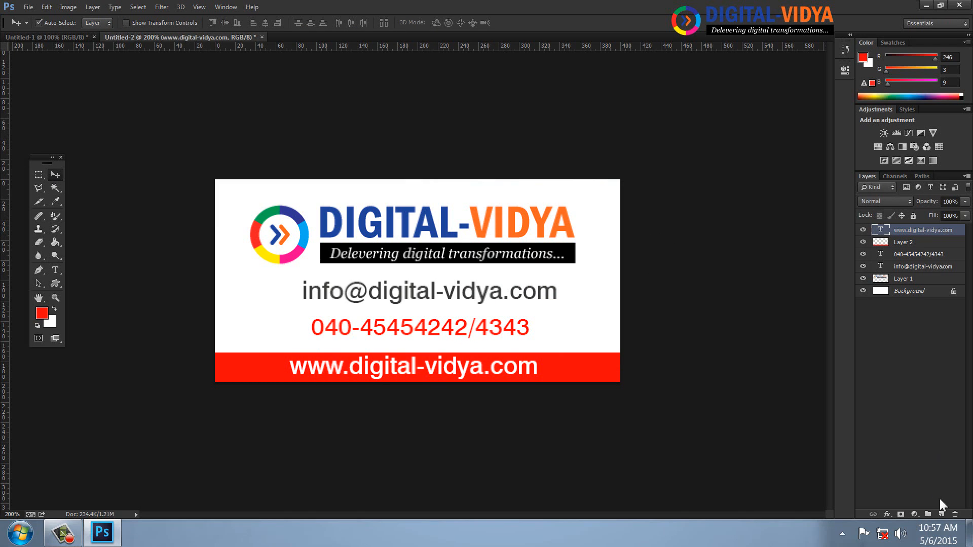
On a new layer, stroke the card with a 4 px grey inside border
left_click(942, 514)
left_click(46, 7)
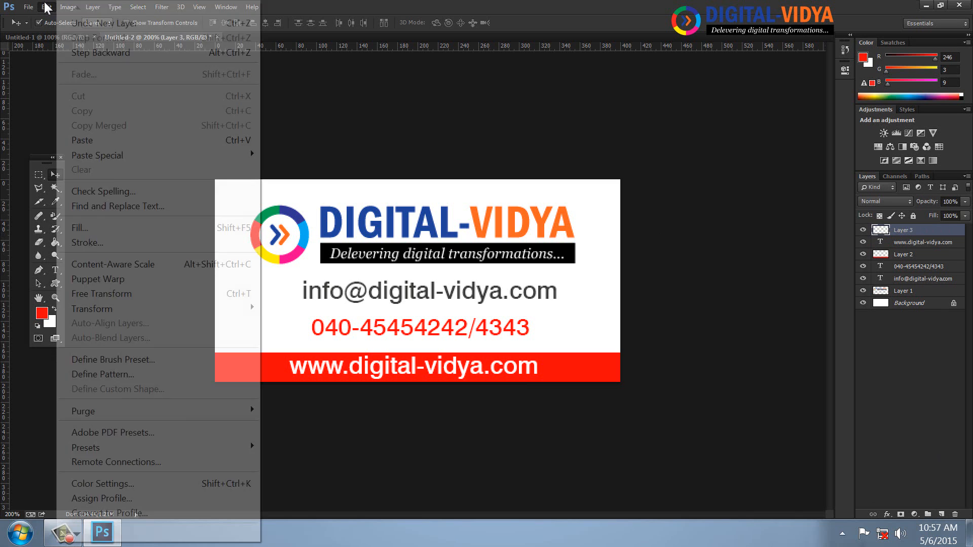
left_click(282, 138)
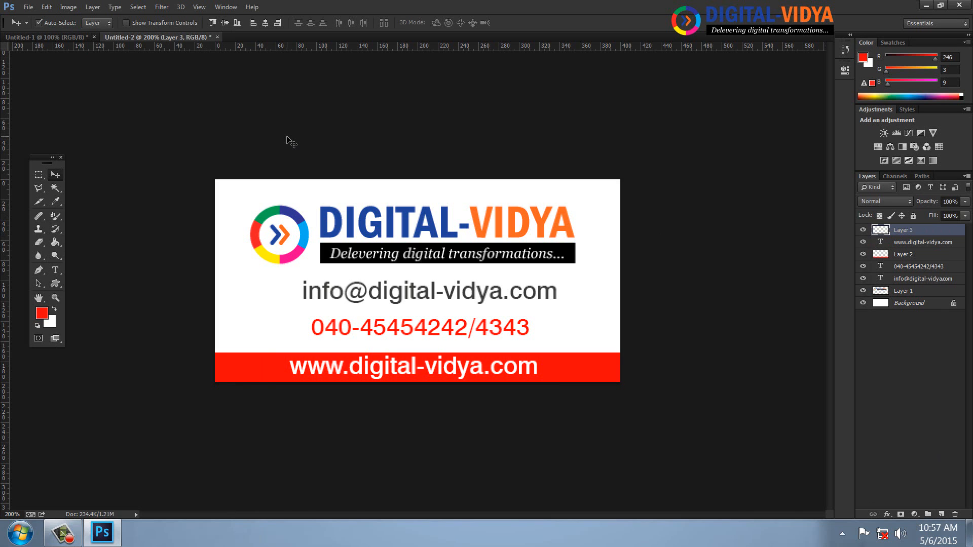
left_click(46, 6)
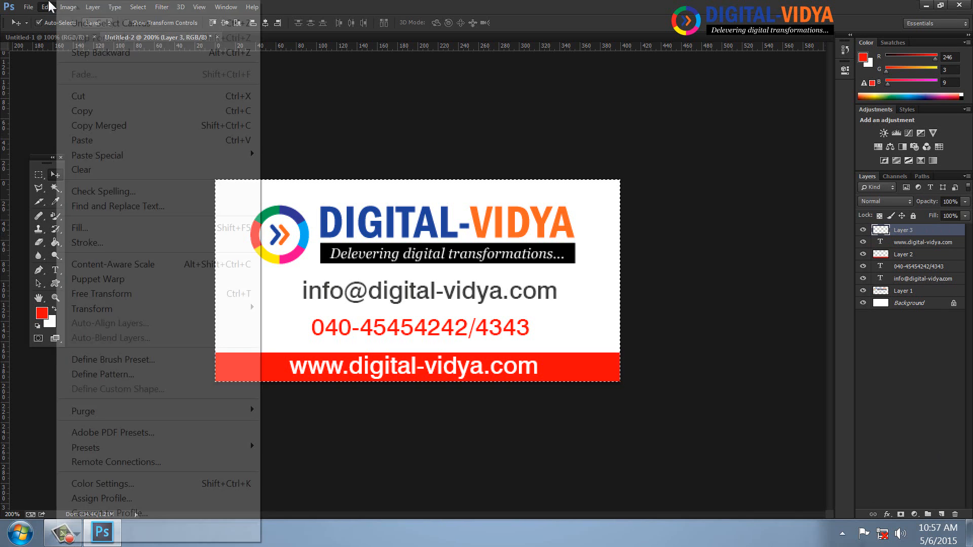
left_click(87, 242)
left_click(447, 175)
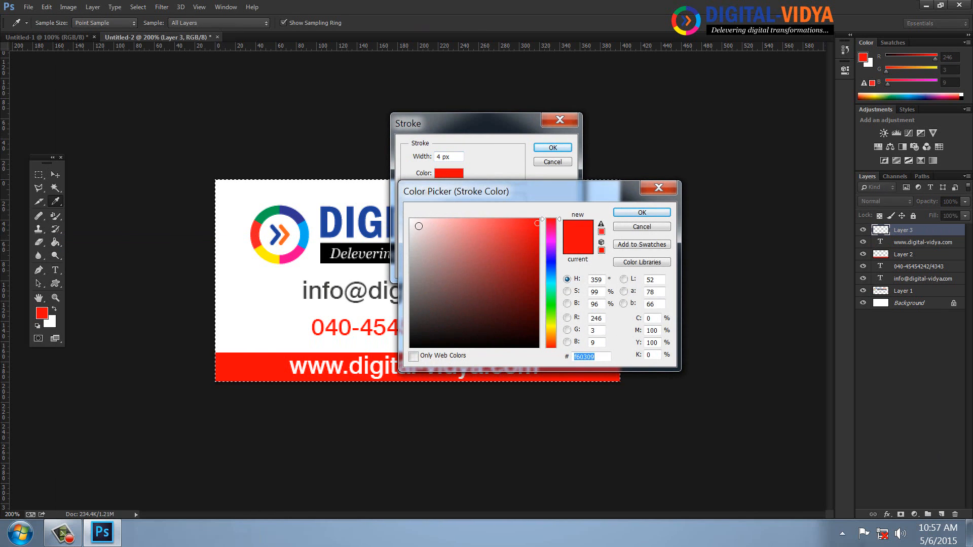
left_click_drag(414, 238, 412, 263)
left_click(641, 215)
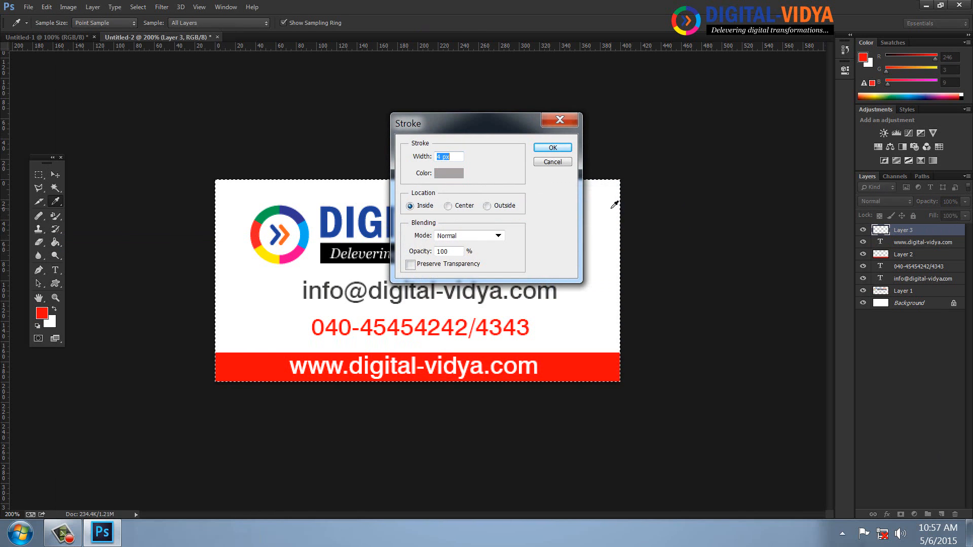
key("Return")
key("v")
key("ctrl+d")
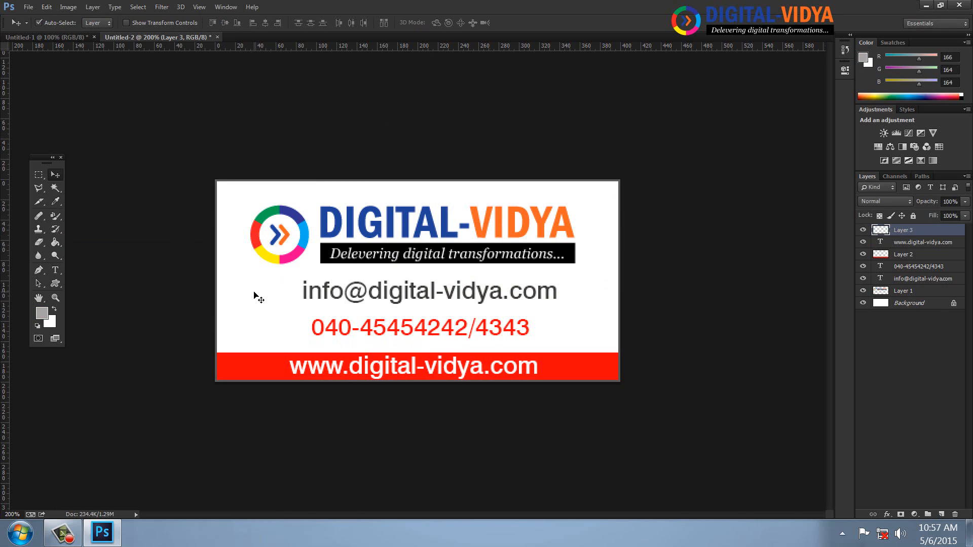
Define the card as a pattern named 'label' and close the document
left_click(47, 7)
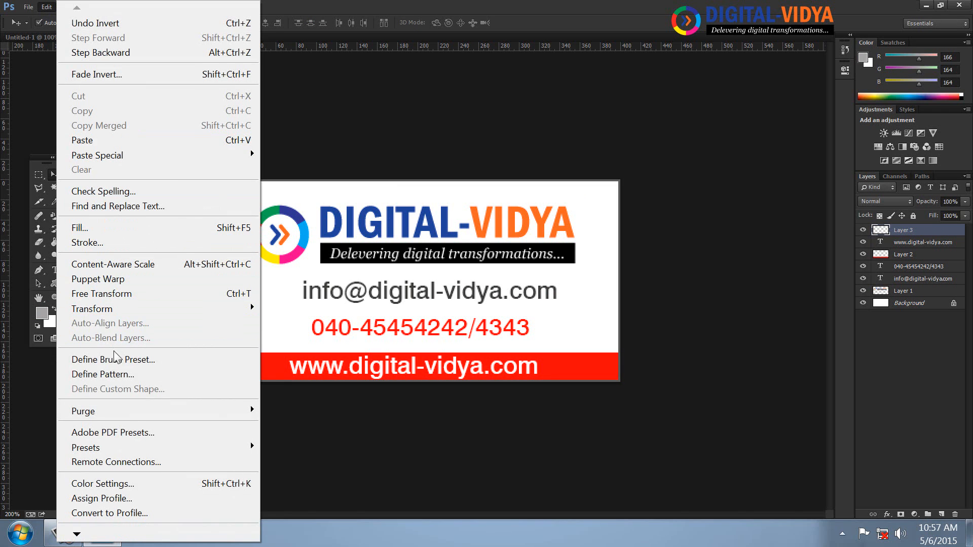
left_click(114, 373)
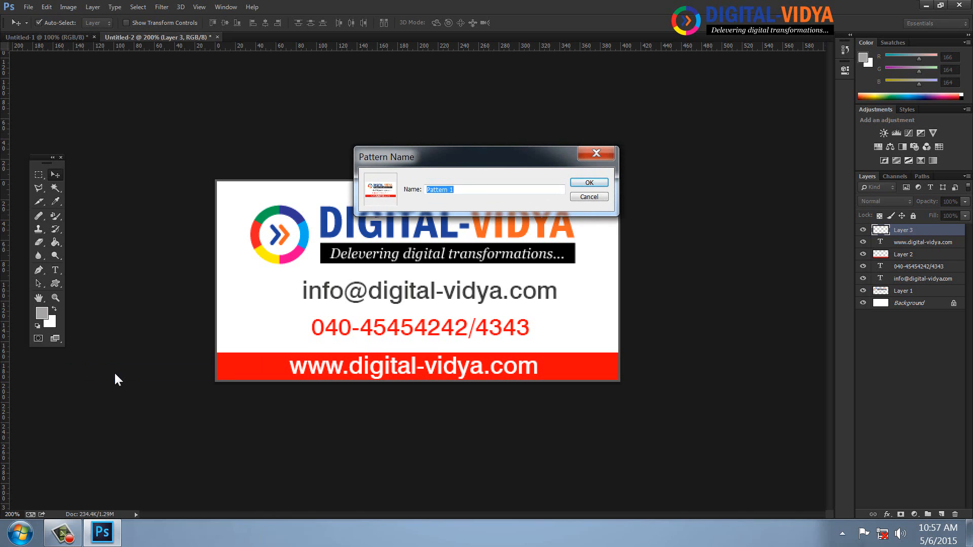
type("label")
key("Return")
key("ctrl+w")
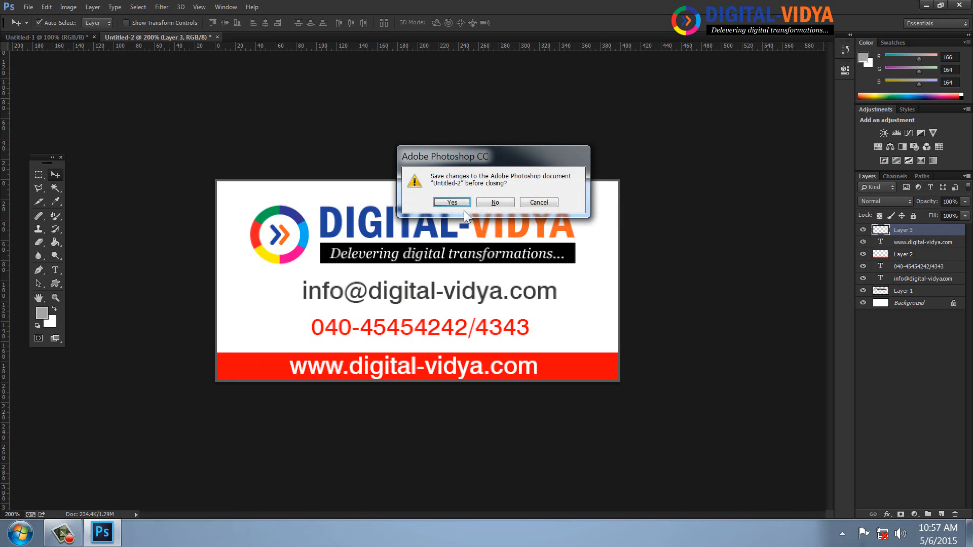
Discard changes to the card and fill the sliced canvas with the 'label' pattern
left_click(491, 204)
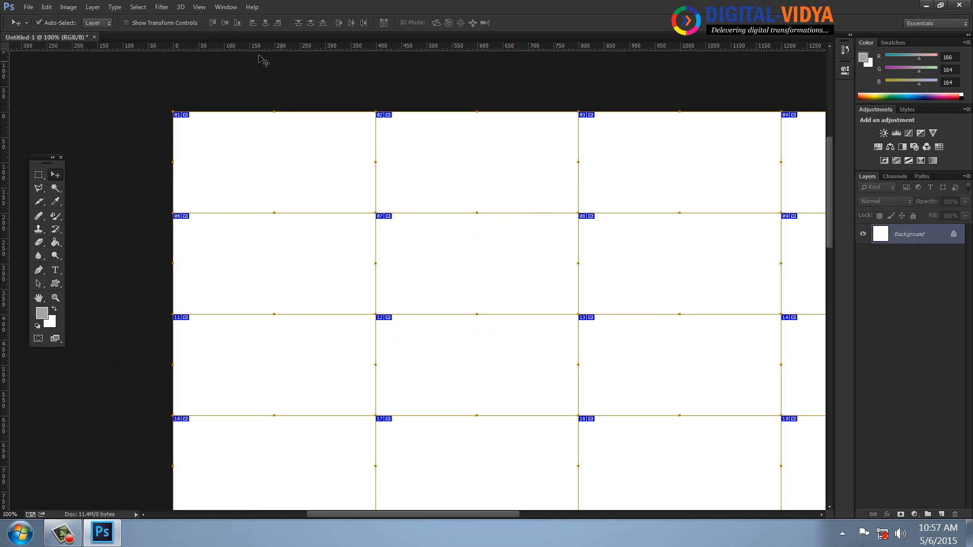
left_click(47, 7)
left_click(80, 228)
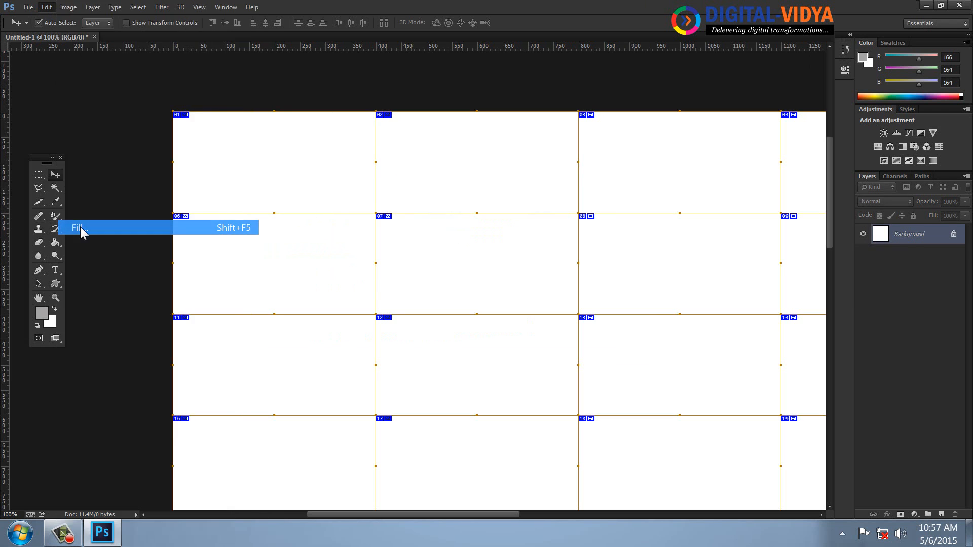
left_click(430, 279)
left_click(324, 380)
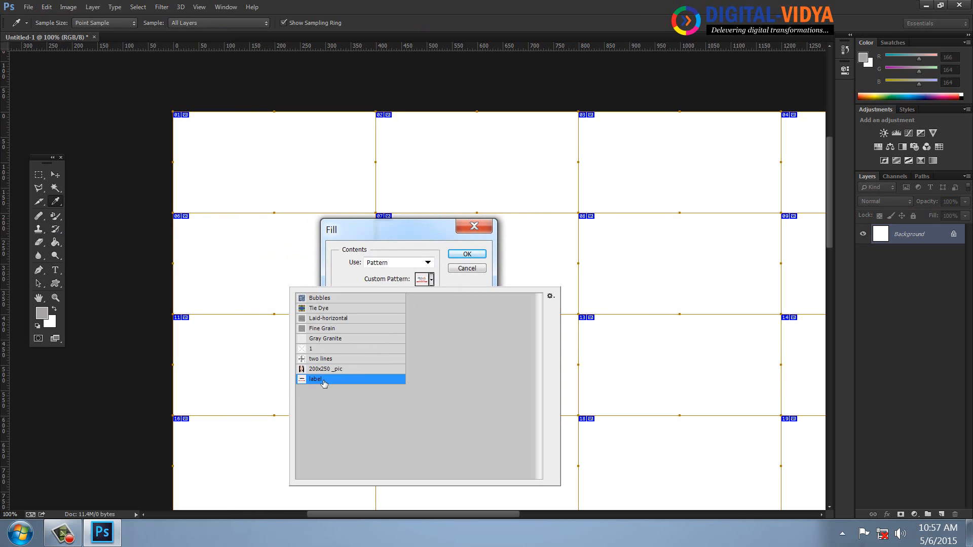
left_click(472, 257)
left_click(468, 254)
key("v")
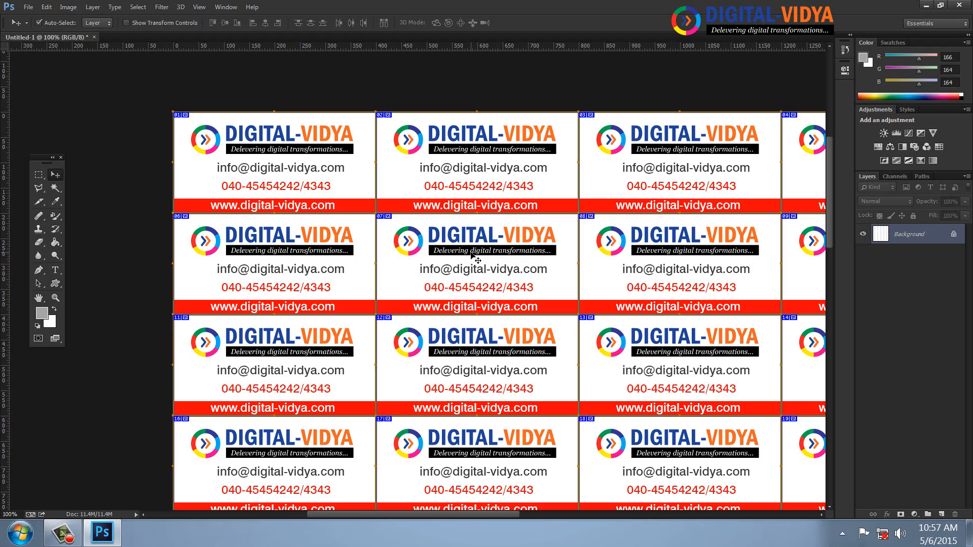
Hide slice extras, then pan and zoom out to view the whole card grid
key("ctrl+h")
left_click(38, 298)
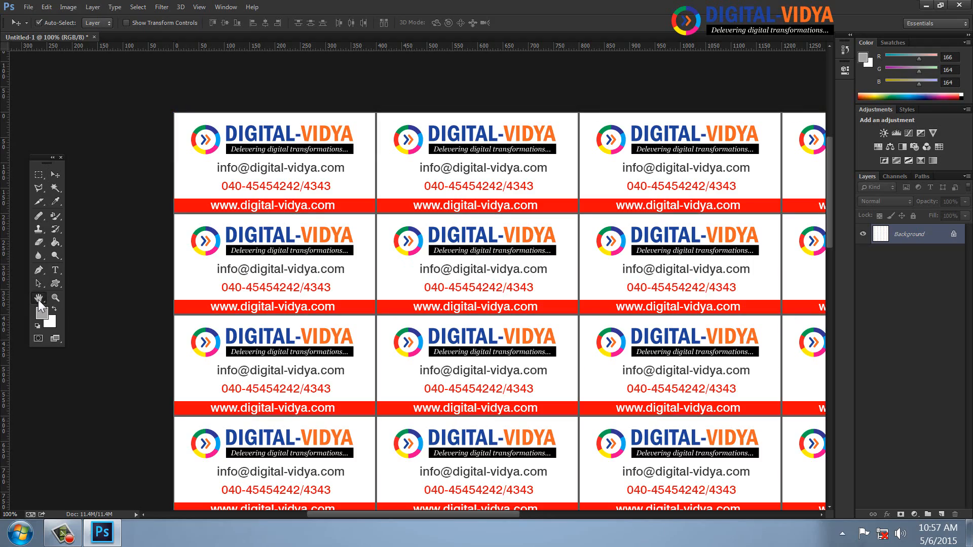
left_click_drag(700, 501, 362, 165)
left_click_drag(447, 332, 528, 328)
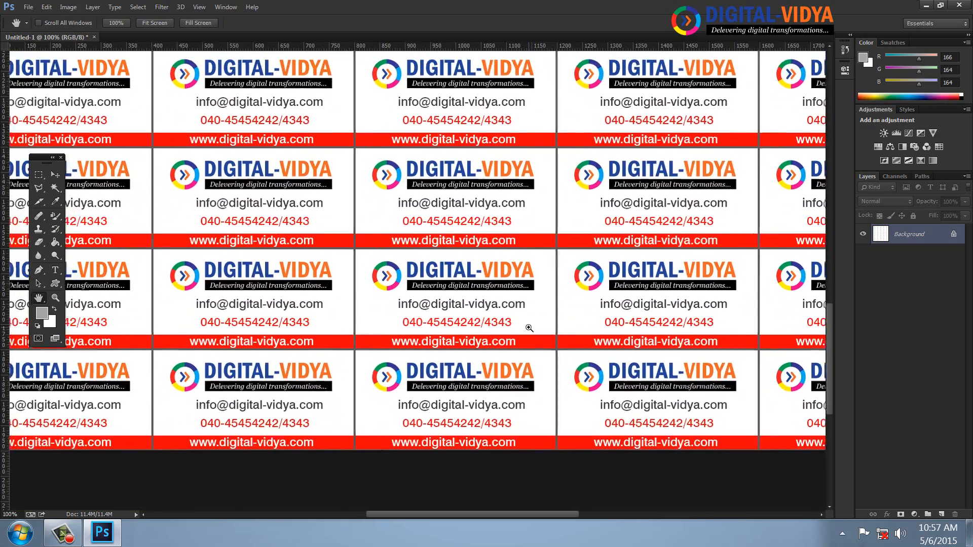
key("ctrl+minus")
key("ctrl+minus")
left_click_drag(494, 207, 476, 269)
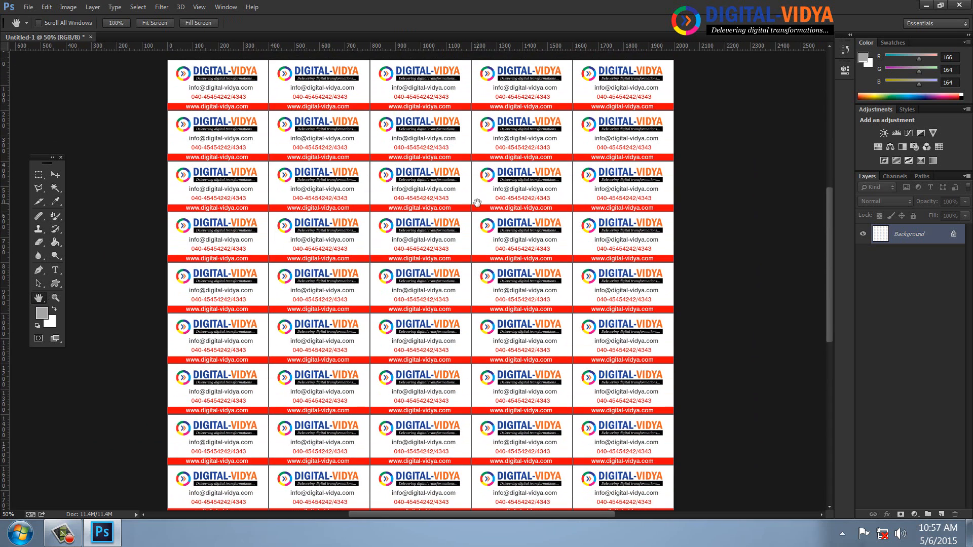
left_click_drag(476, 203, 446, 219)
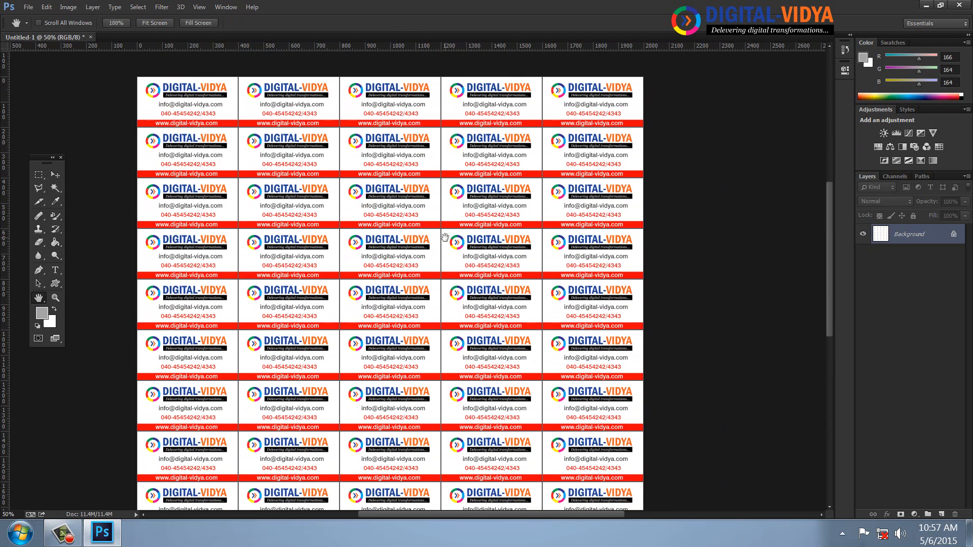